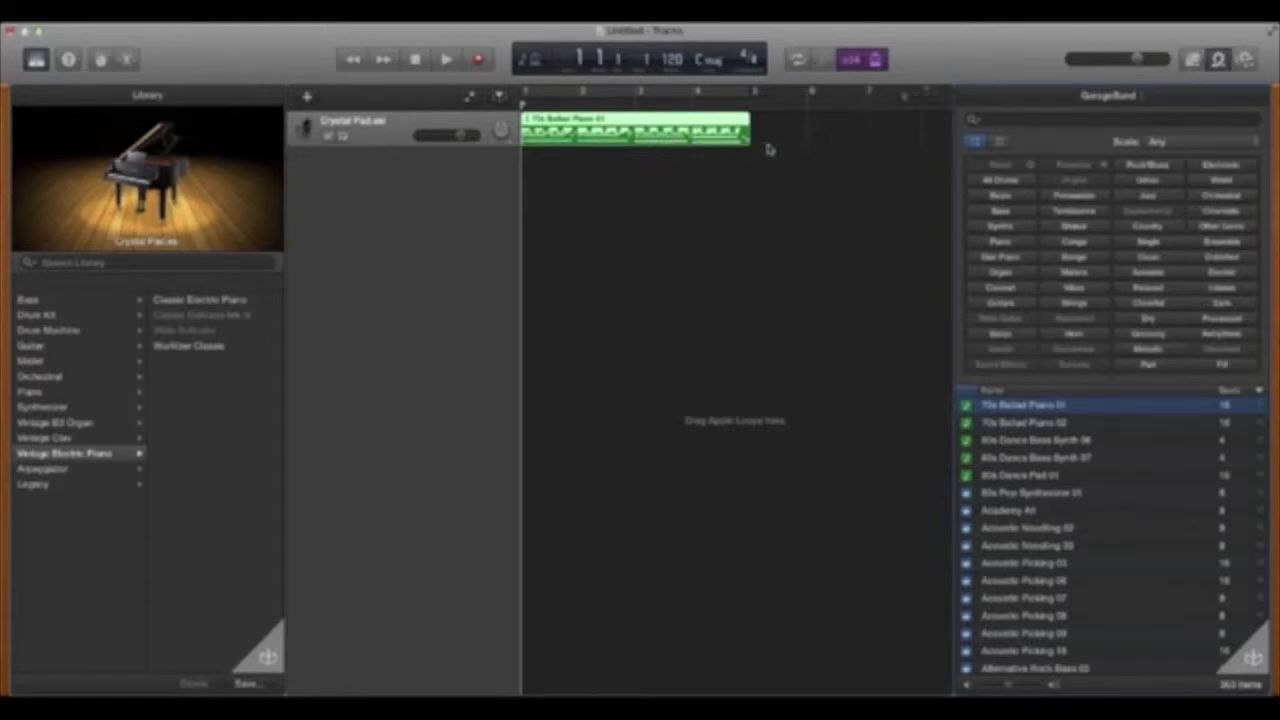
- Open the 70s Ballad Piano 01 region in the editor and view its notes in score mode
double_click(684, 142)
scroll(692, 538, "right", 3)
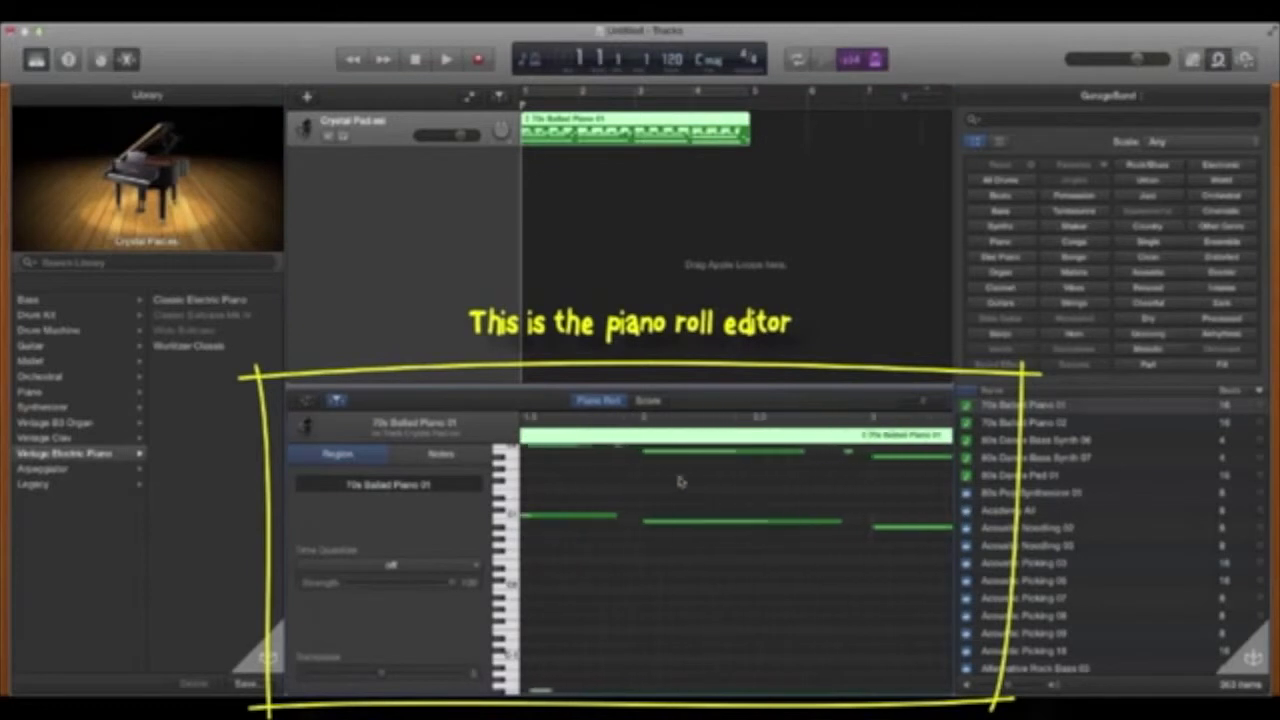
left_click(648, 400)
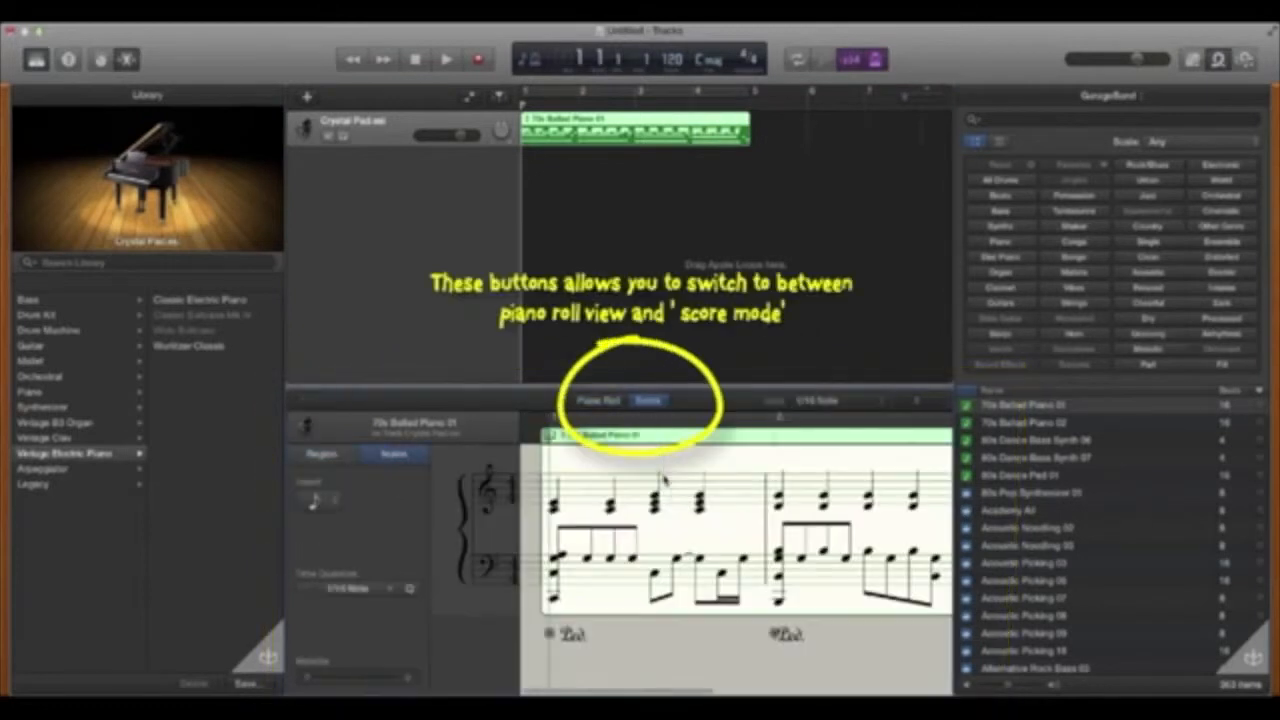
scroll(664, 481, "right", 2)
scroll(664, 481, "right", 5)
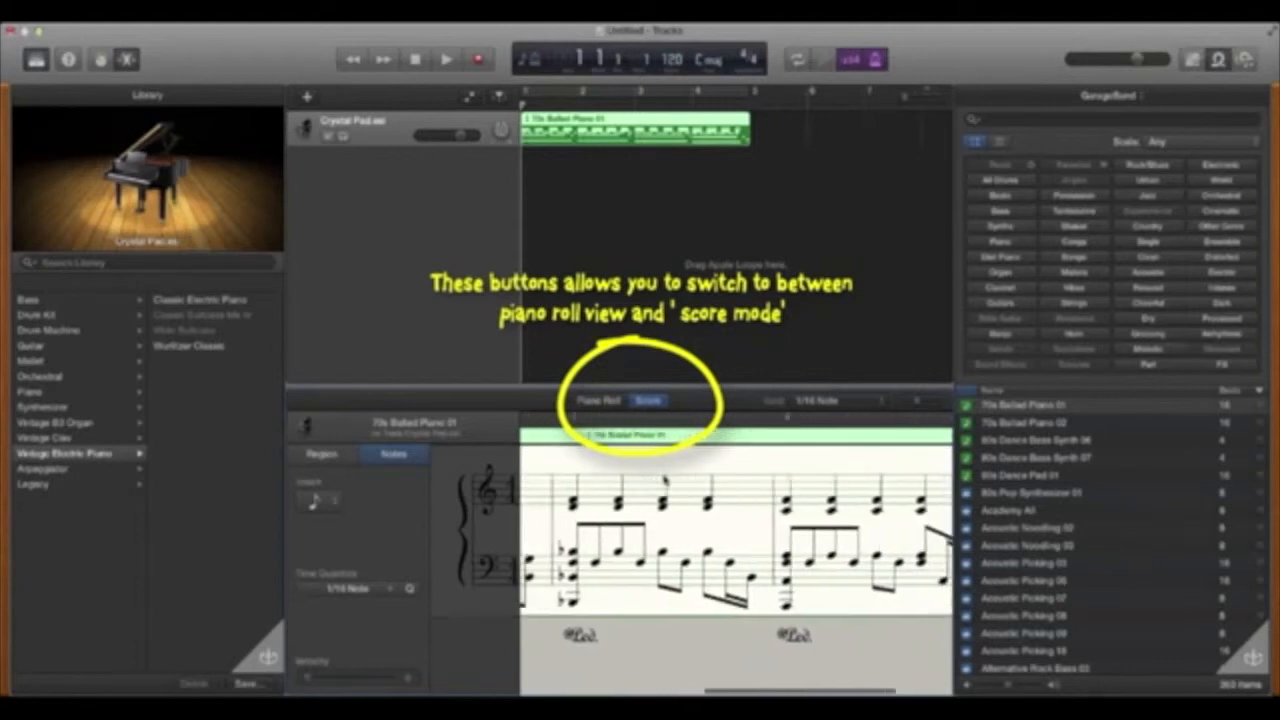
scroll(664, 481, "right", 4)
scroll(664, 481, "left", 4)
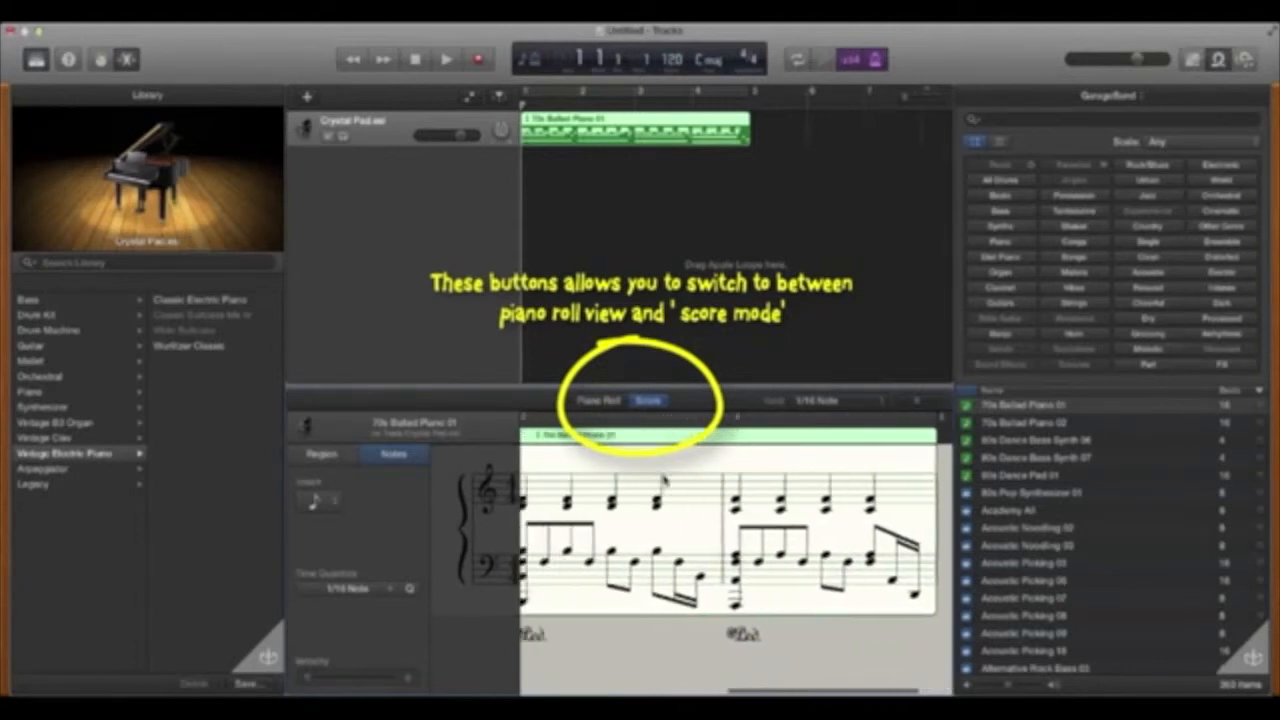
scroll(664, 481, "left", 3)
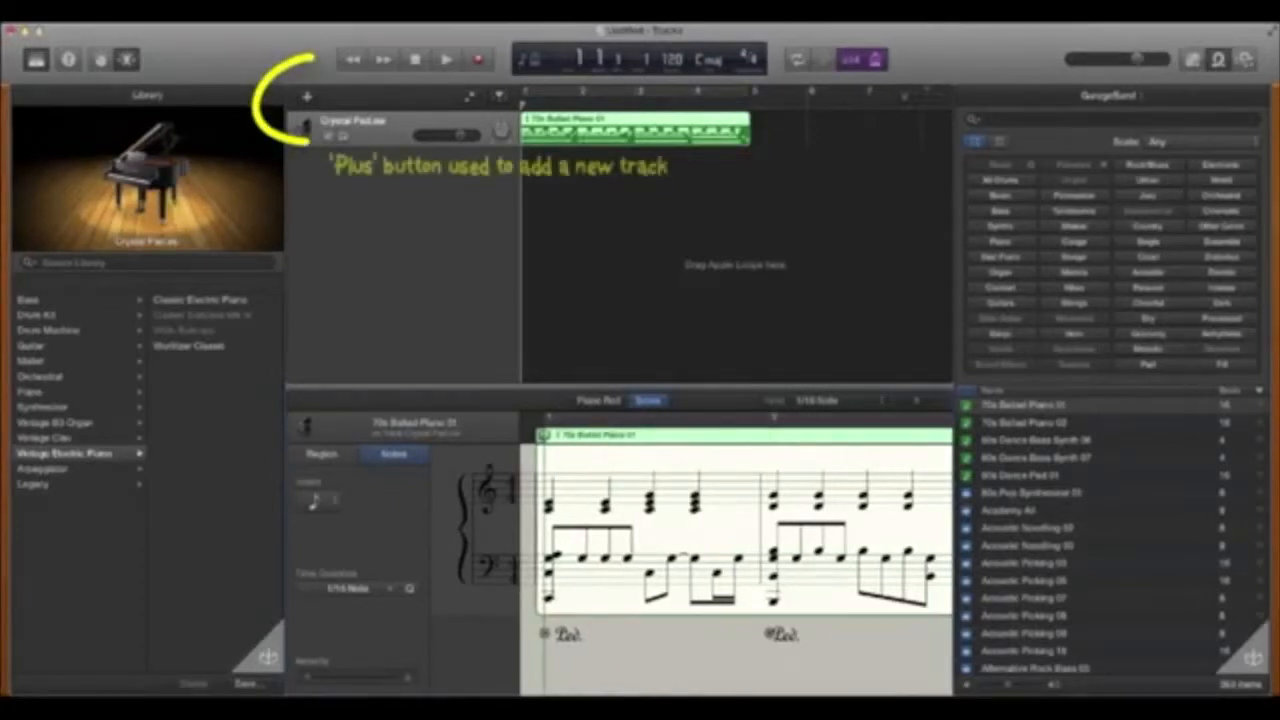
- Add a new Software Instrument track
left_click(305, 98)
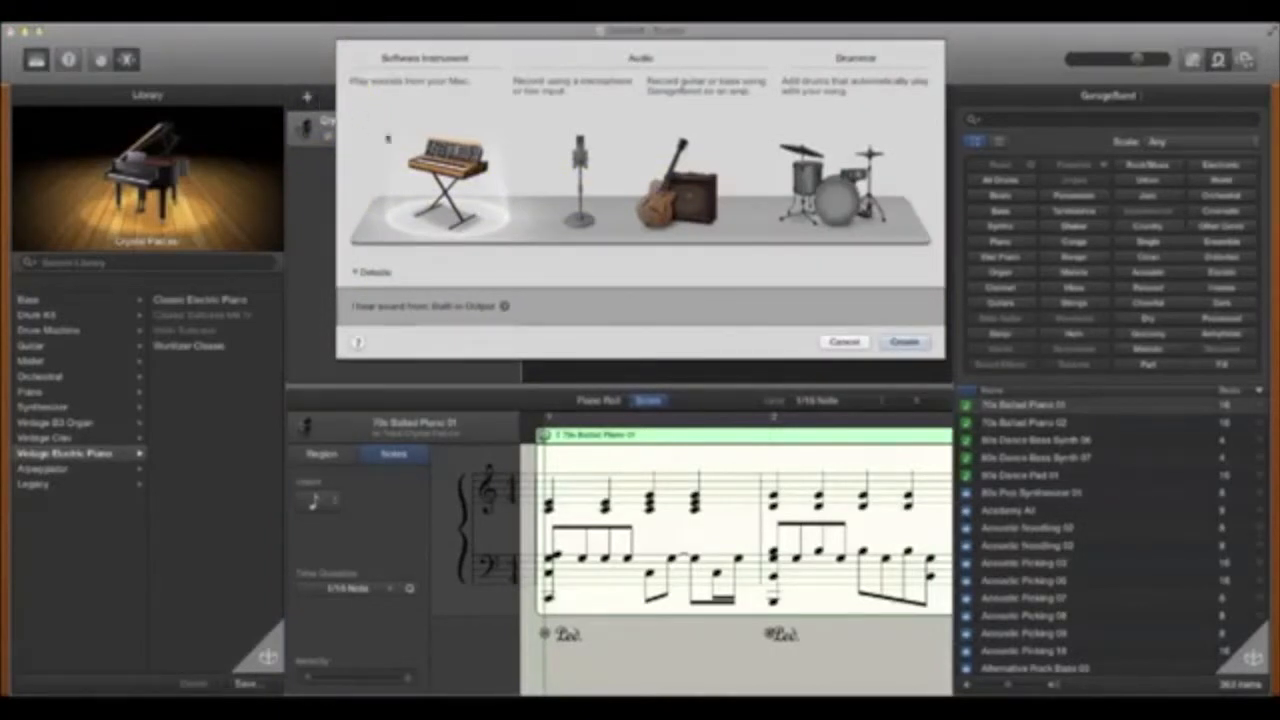
left_click(887, 343)
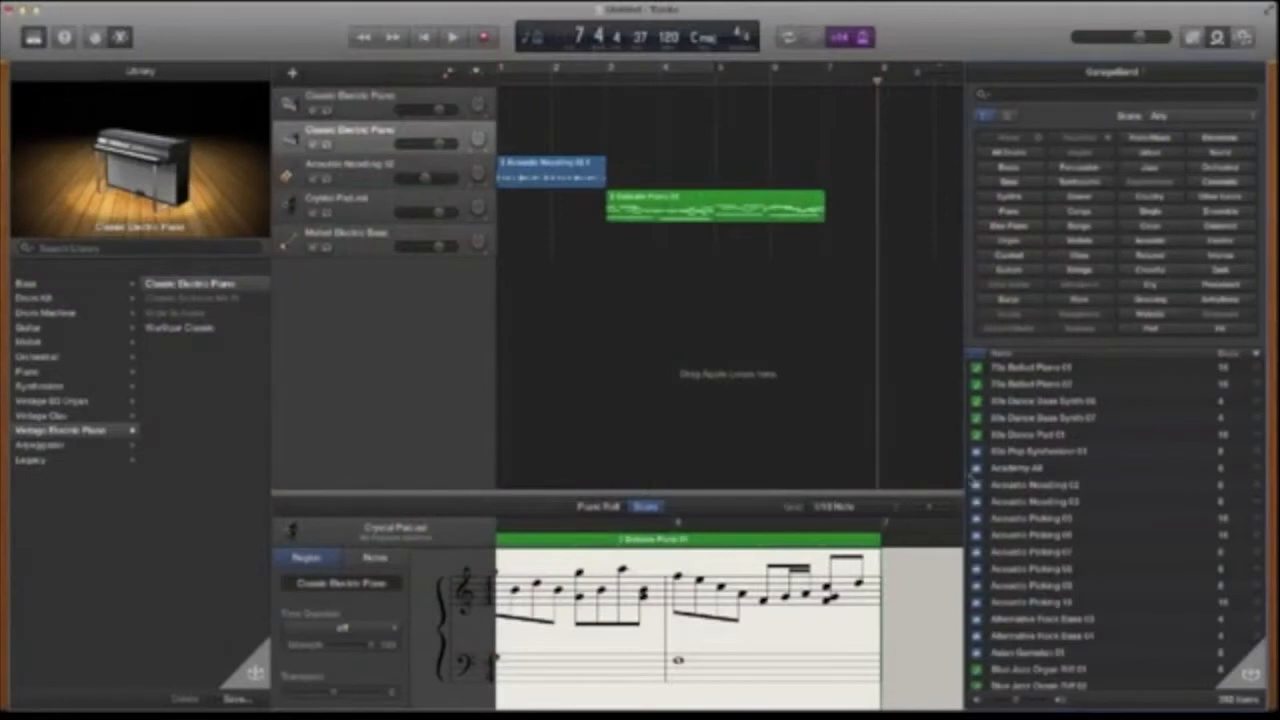
- Add the Acoustic Picking 06 loop twice to a new track in the arrangement
left_click_drag(977, 472, 671, 148)
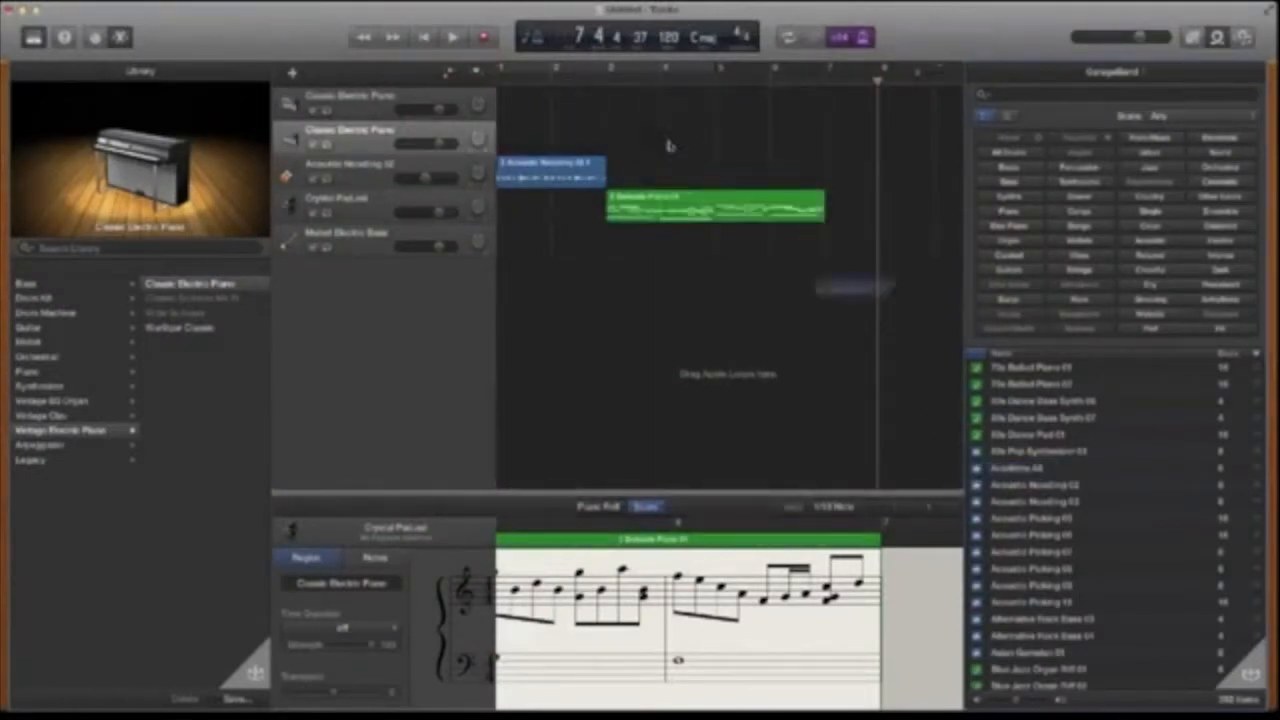
left_click_drag(1013, 538, 872, 314)
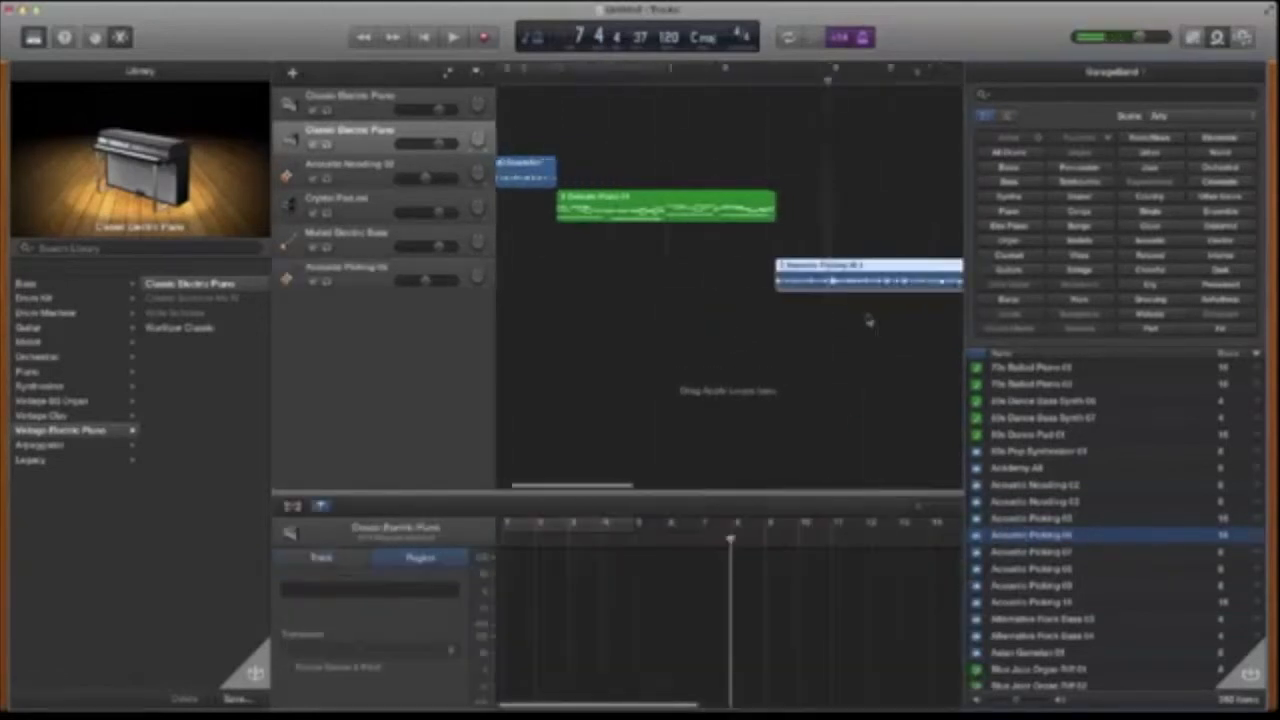
left_click_drag(1016, 532, 836, 295)
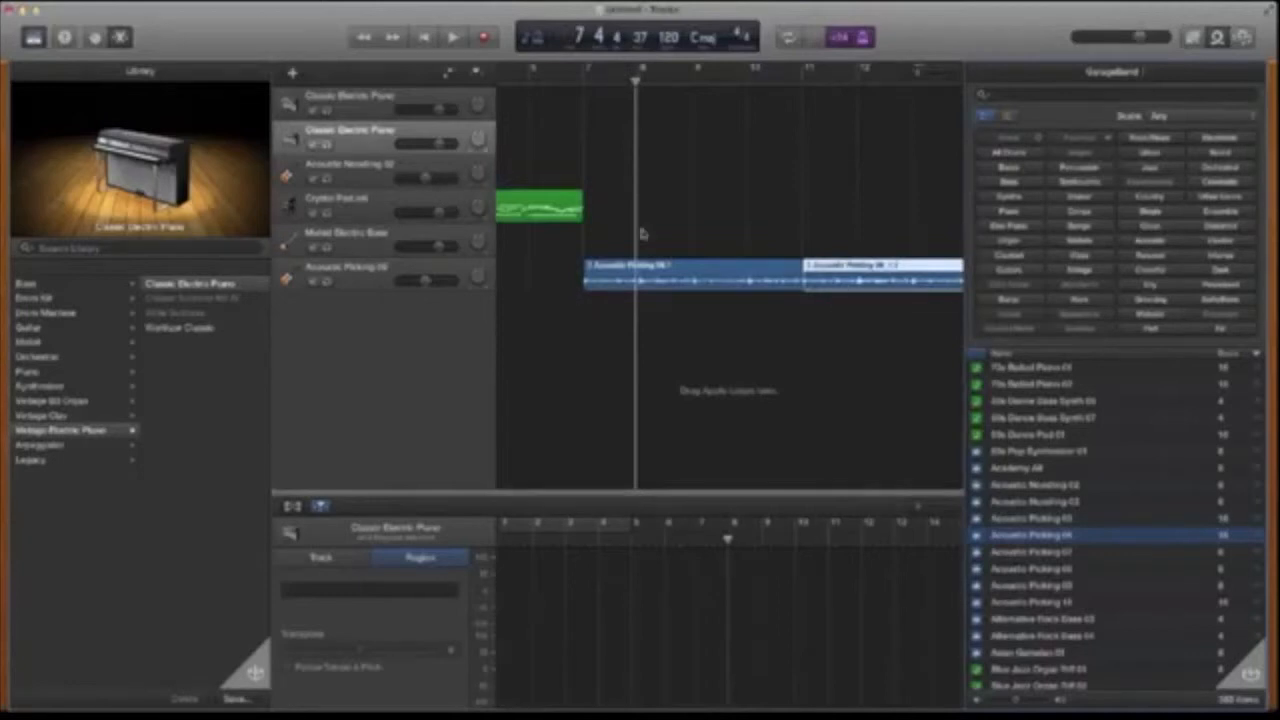
- Play back the arrangement from bar 7 and stop it
left_click(581, 75)
key("space")
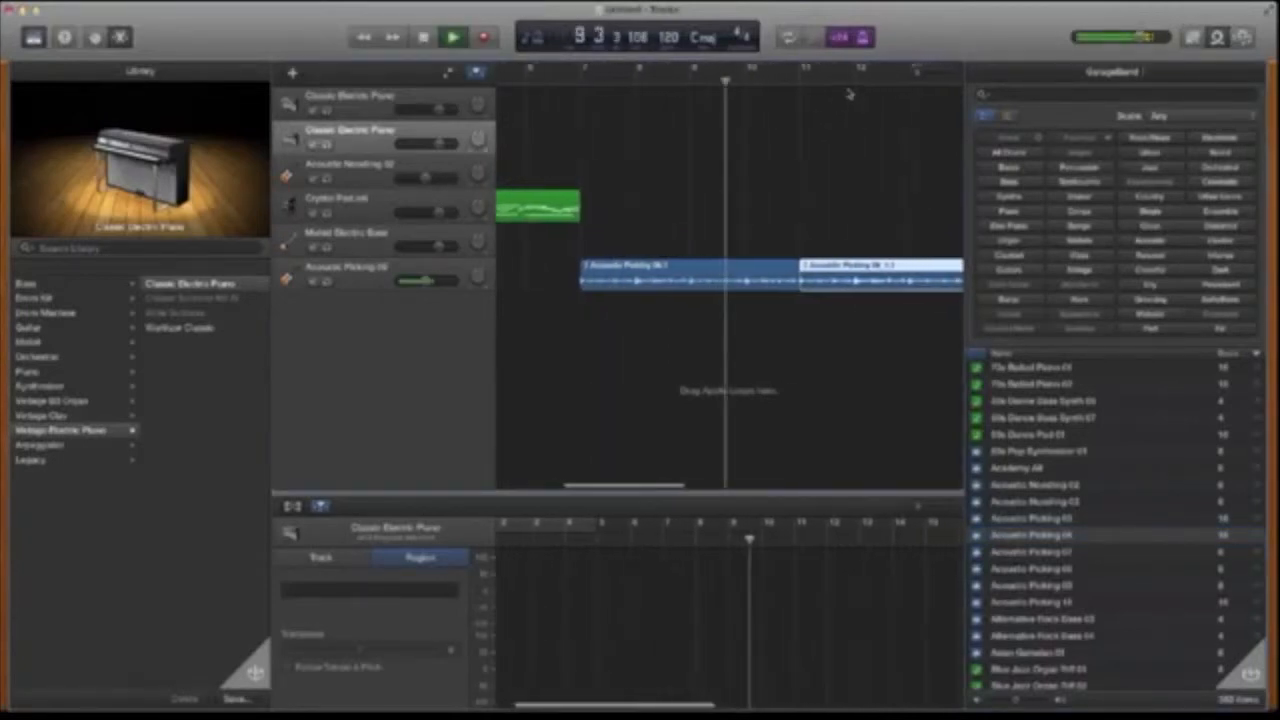
key("space")
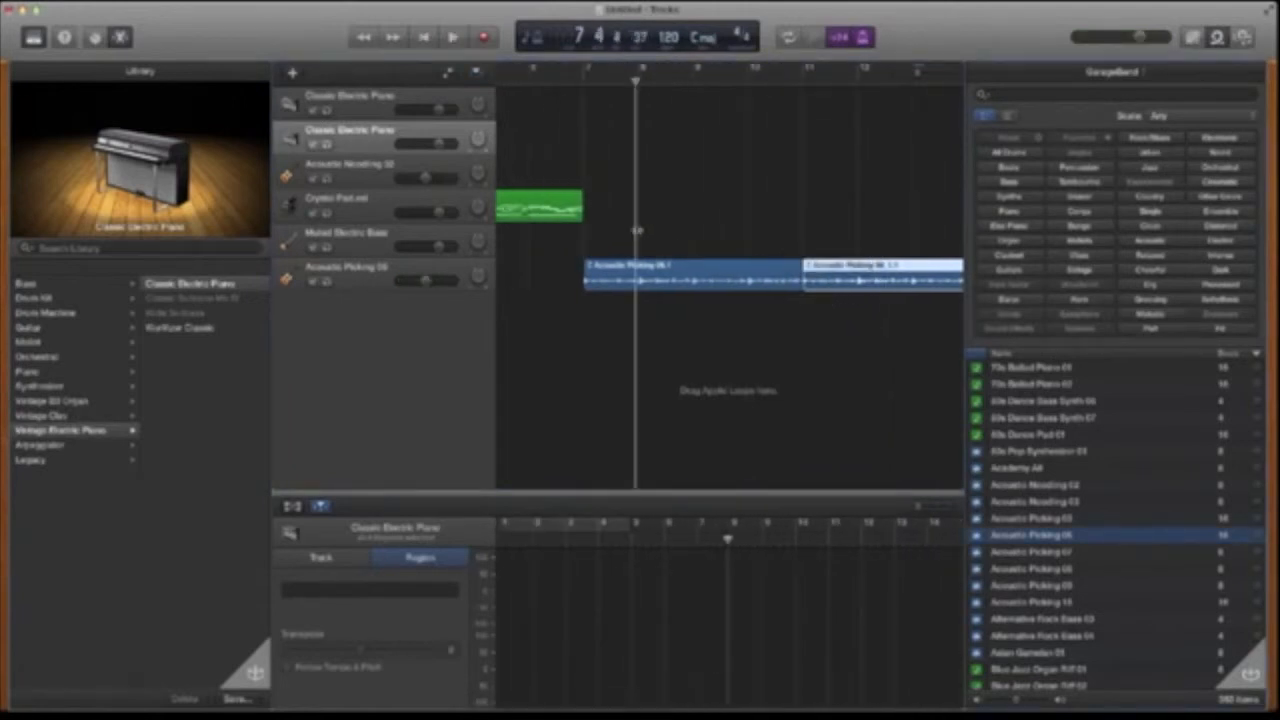
left_click(581, 75)
key("space")
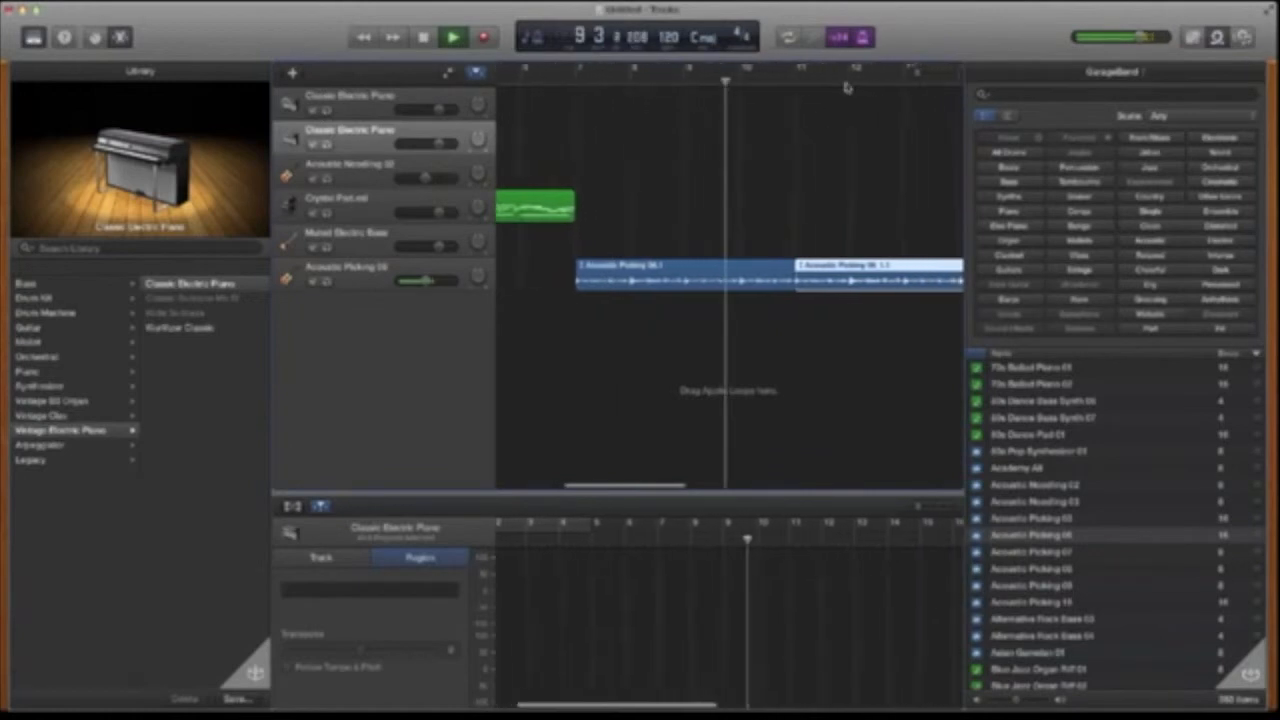
- Select and delete all regions in the arrangement, including the Acoustic Noodling region
left_click_drag(805, 305, 578, 192)
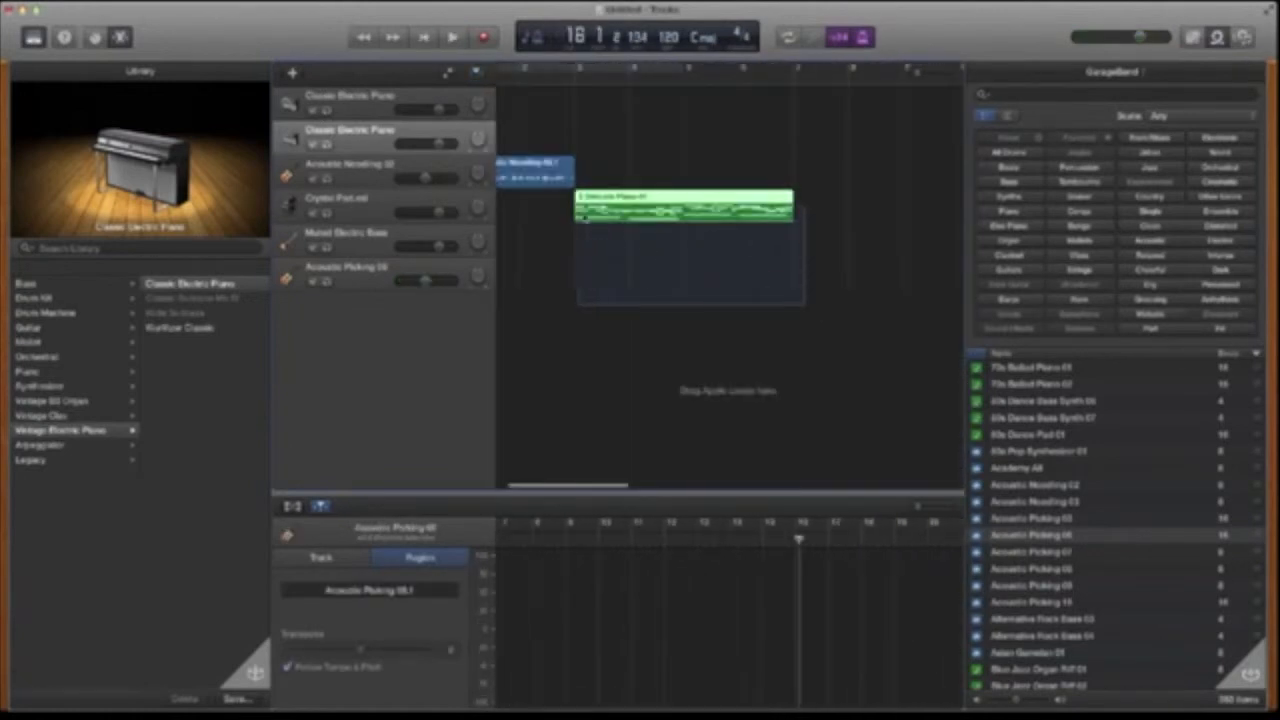
key("Delete")
scroll(568, 178, "left", 3)
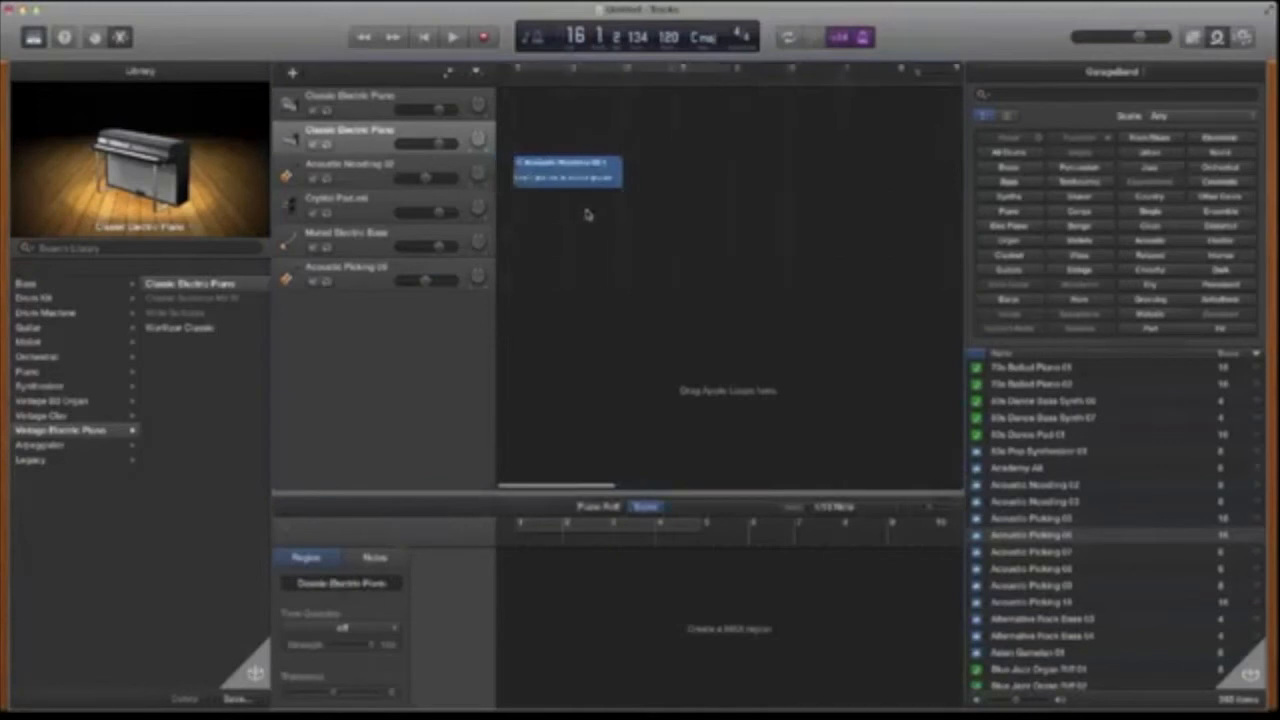
key("Delete")
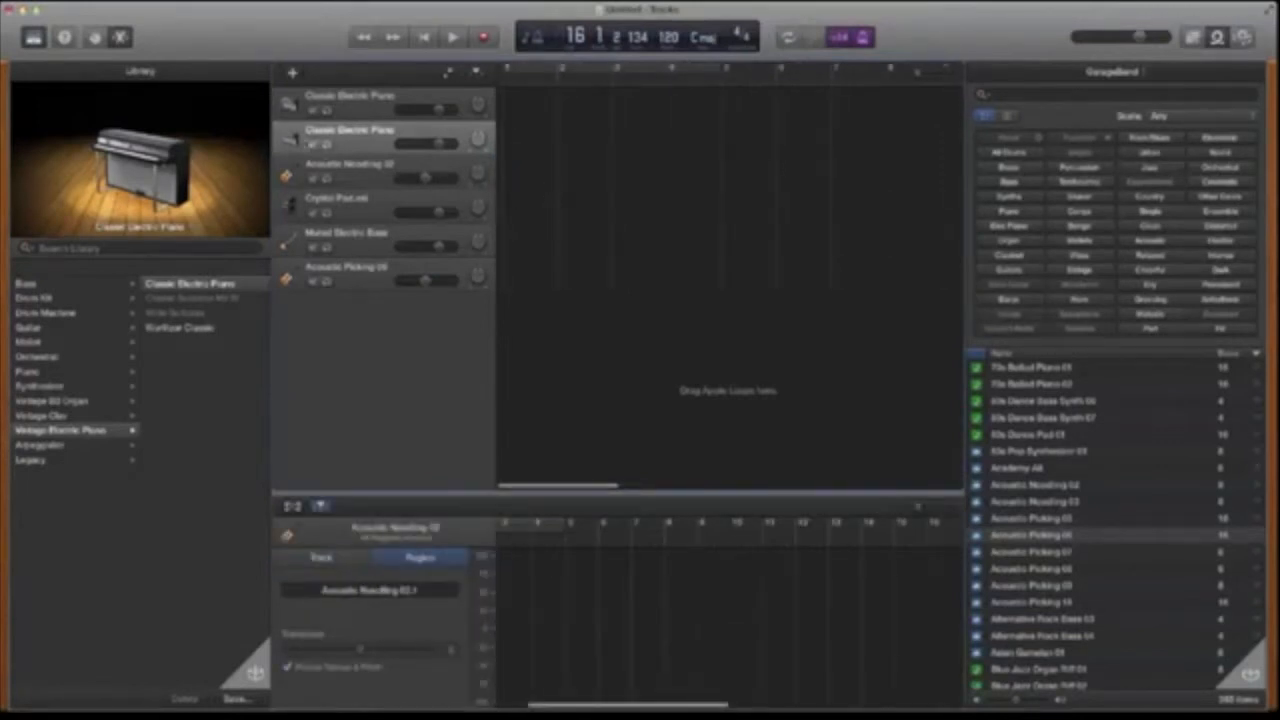
- Delete every track and create a fresh Software Instrument track
key("super+Delete")
key("super+Delete")
key("super+Delete")
key("super+Delete")
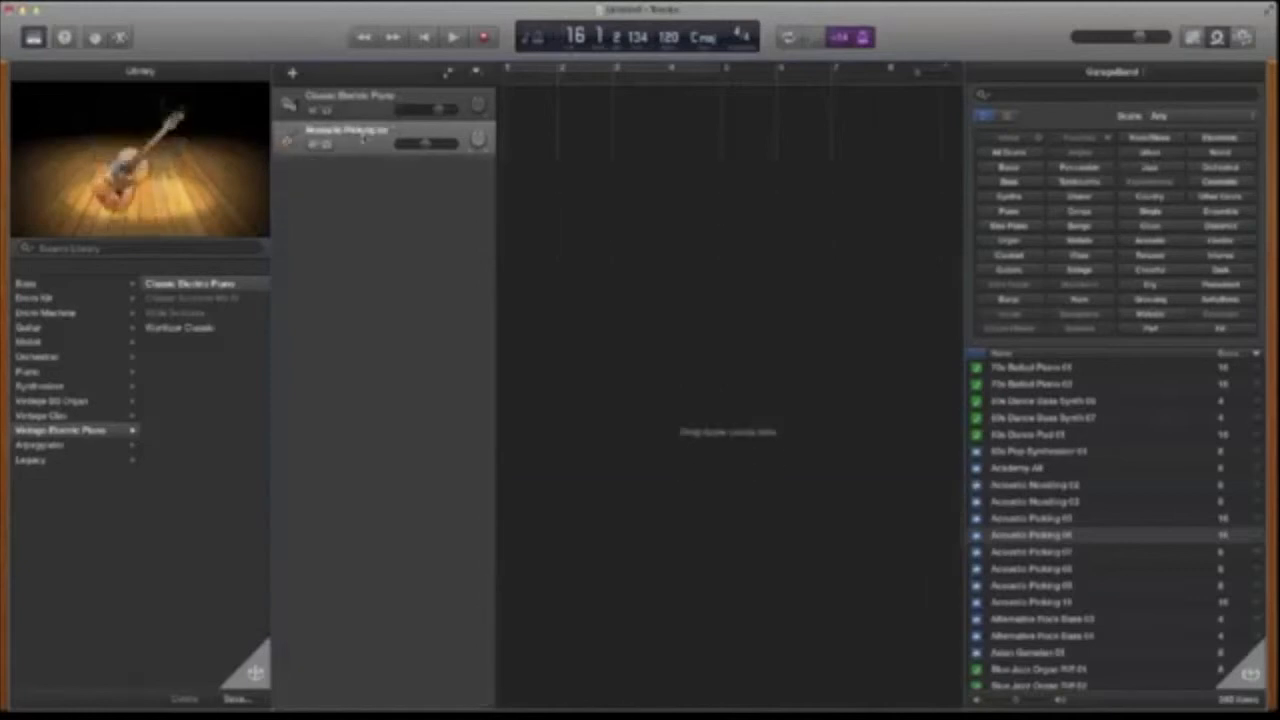
key("super+Delete")
key("super+Delete")
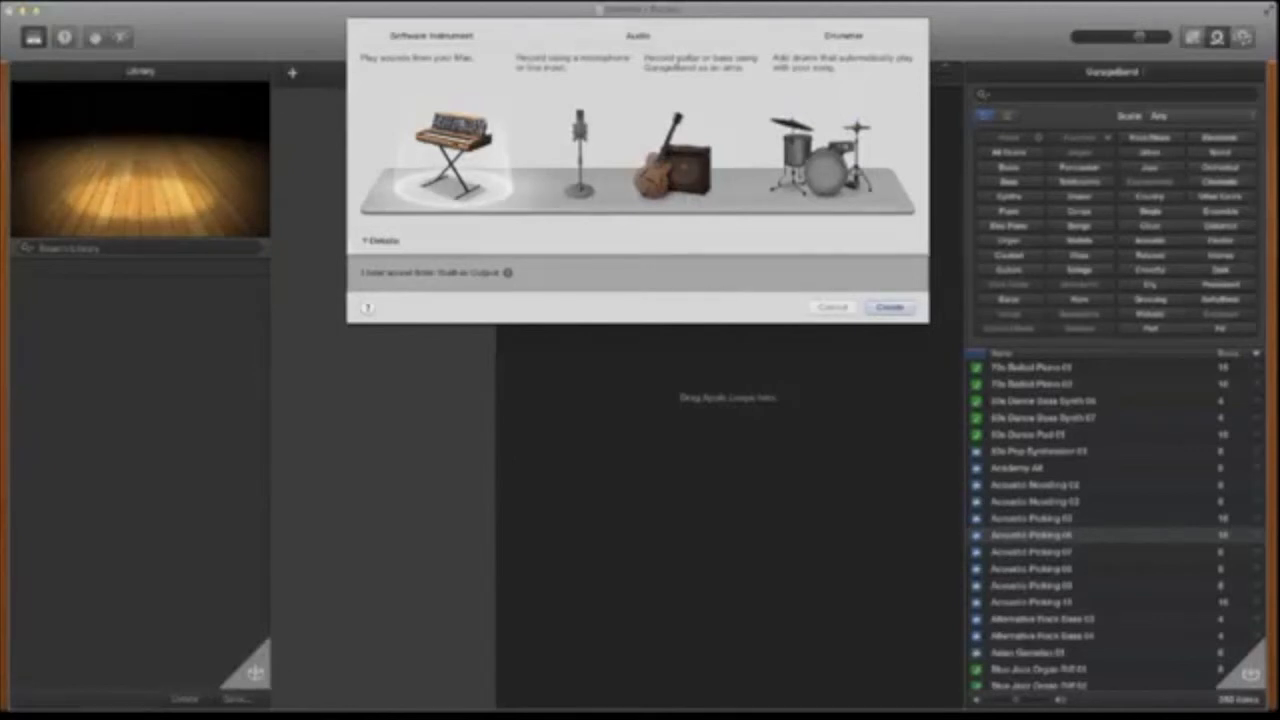
left_click(890, 307)
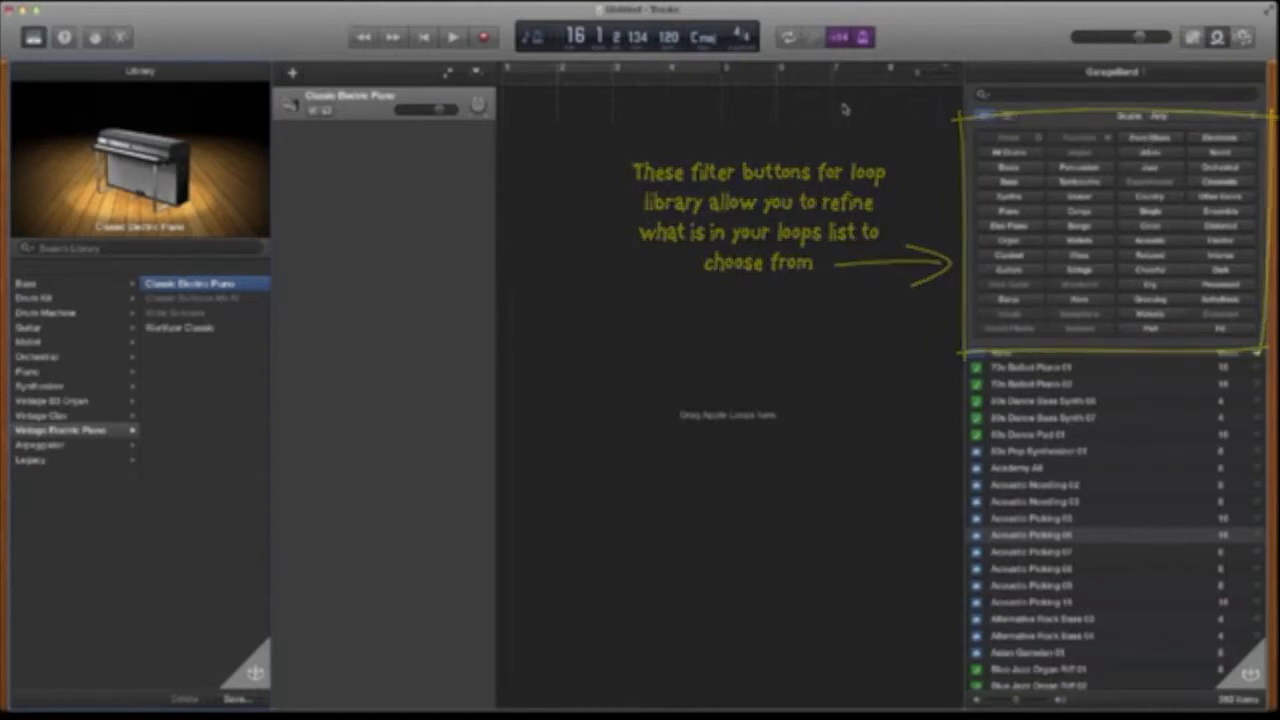
- Filter the loop library to All Drums and scroll through the drum loops
left_click(994, 152)
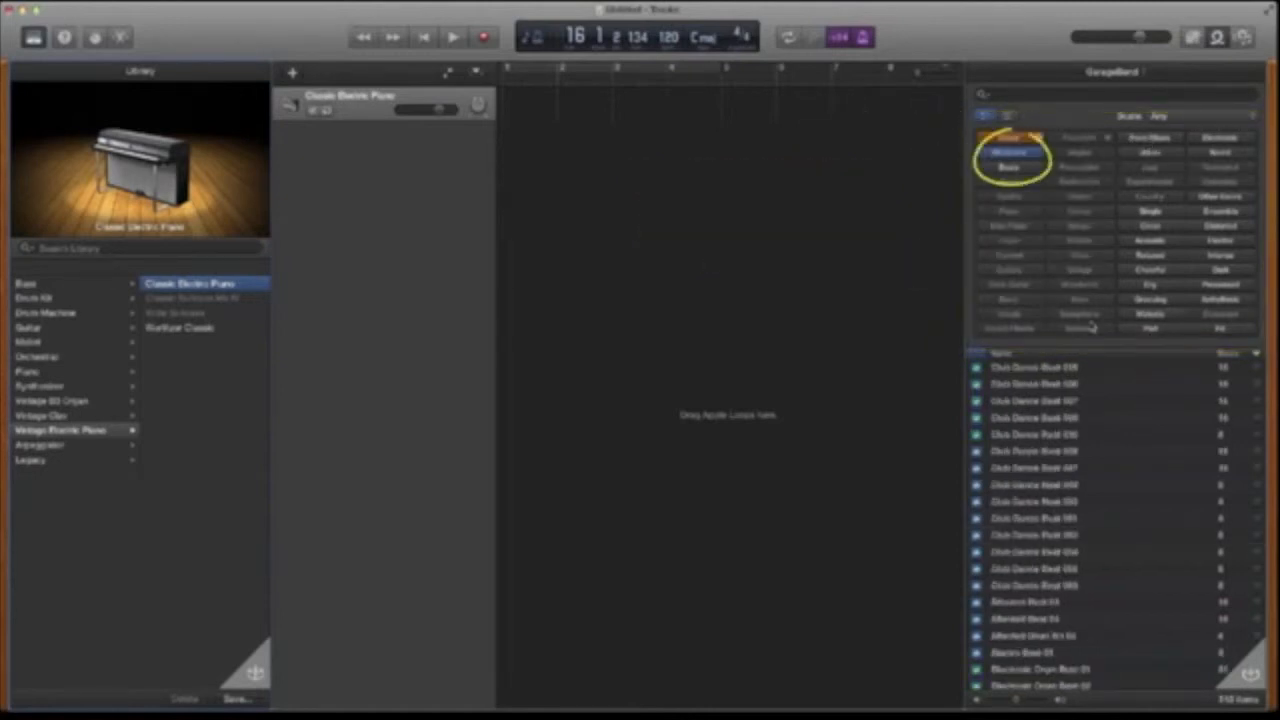
scroll(1047, 491, "down", 10)
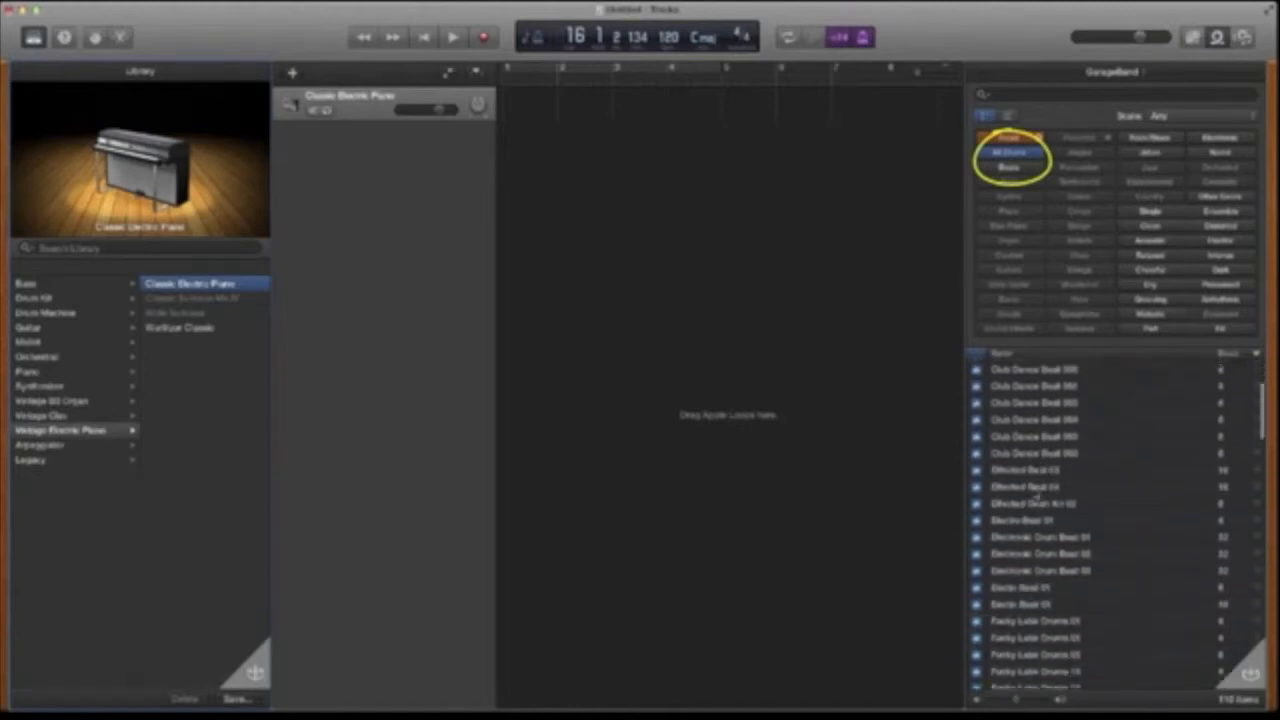
scroll(1036, 495, "down", 8)
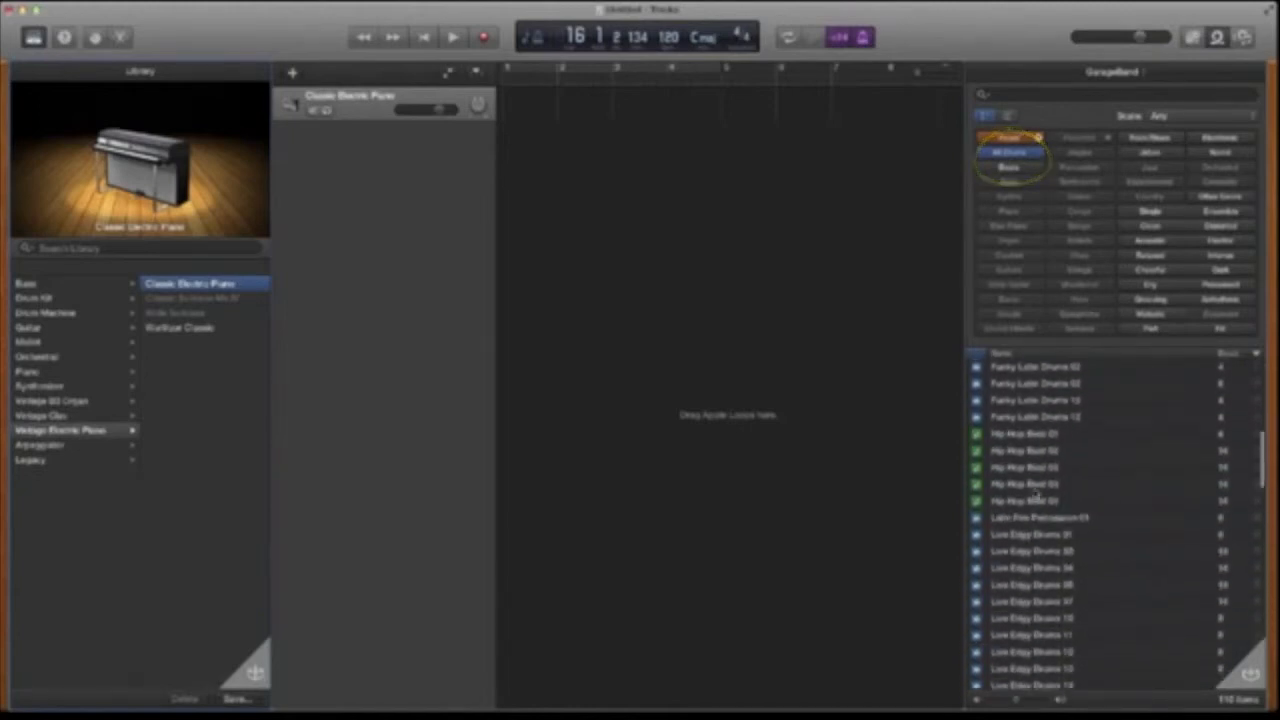
scroll(1036, 490, "down", 7)
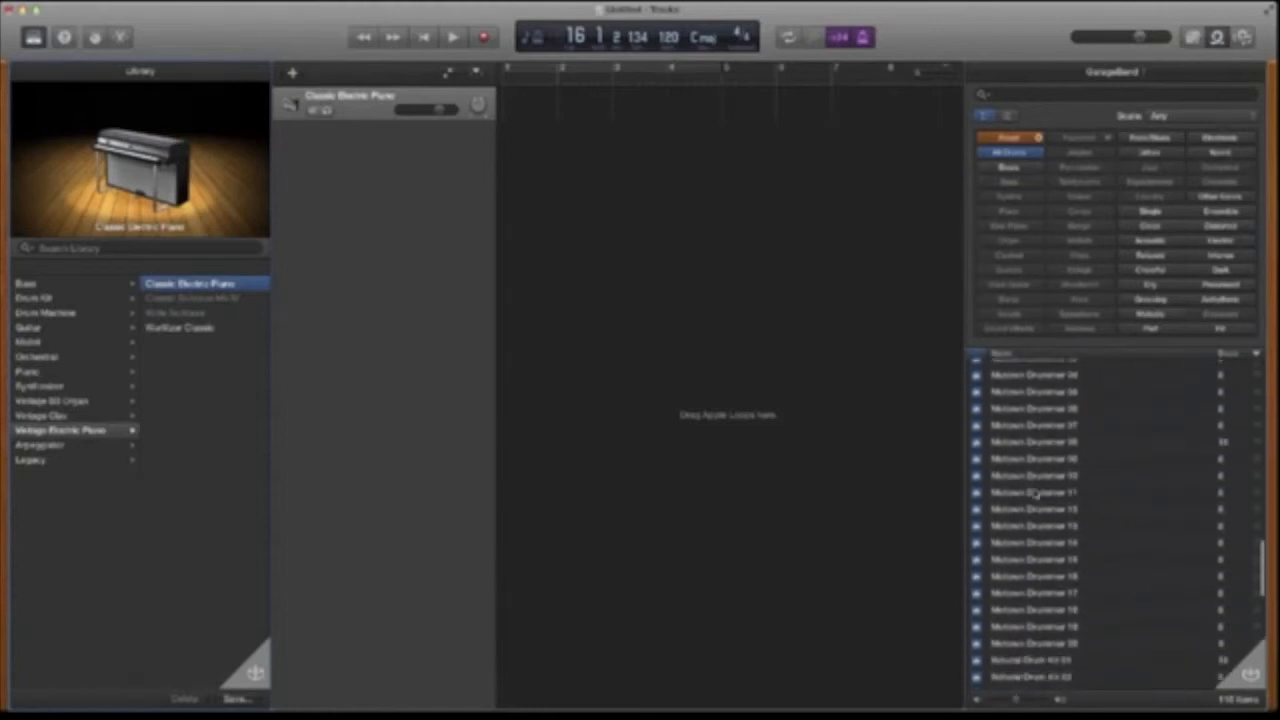
scroll(1036, 493, "down", 8)
scroll(1038, 493, "up", 12)
scroll(1038, 492, "up", 10)
scroll(1035, 493, "down", 1)
- Preview the Hip Hop Beat 01 and Southern Rock Drums 01 loops
left_click(1024, 546)
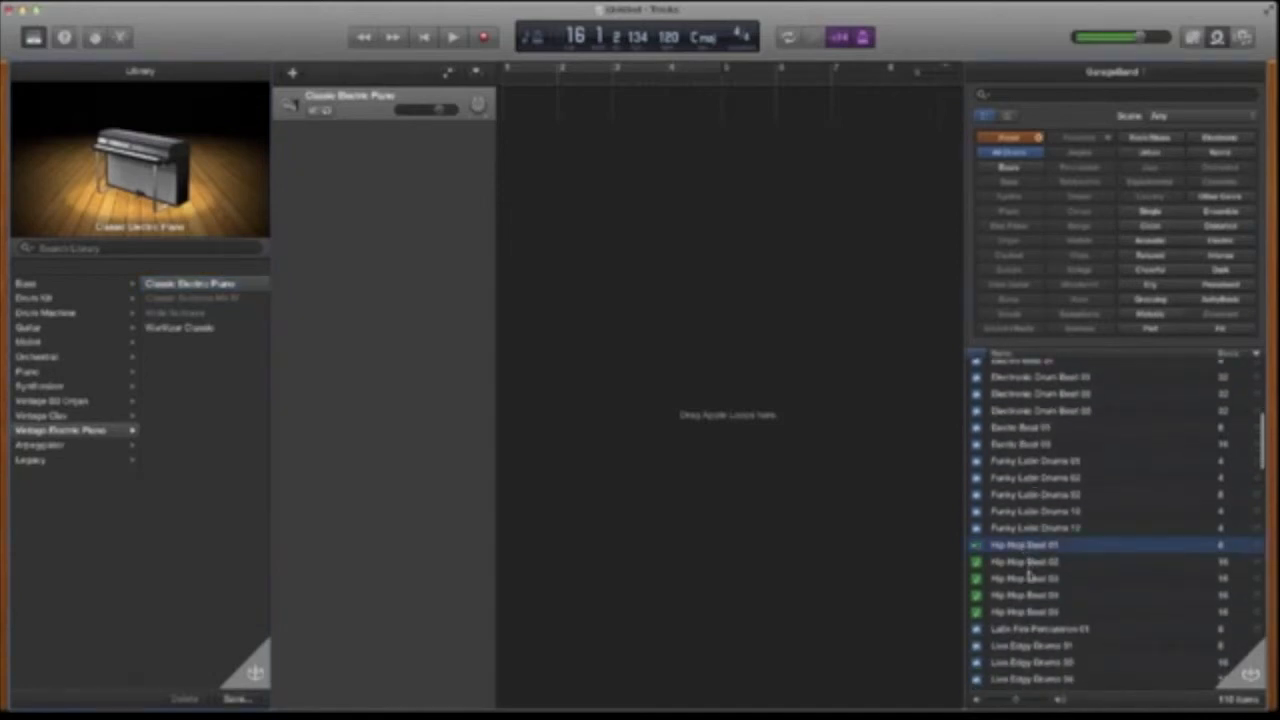
scroll(1030, 567, "down", 15)
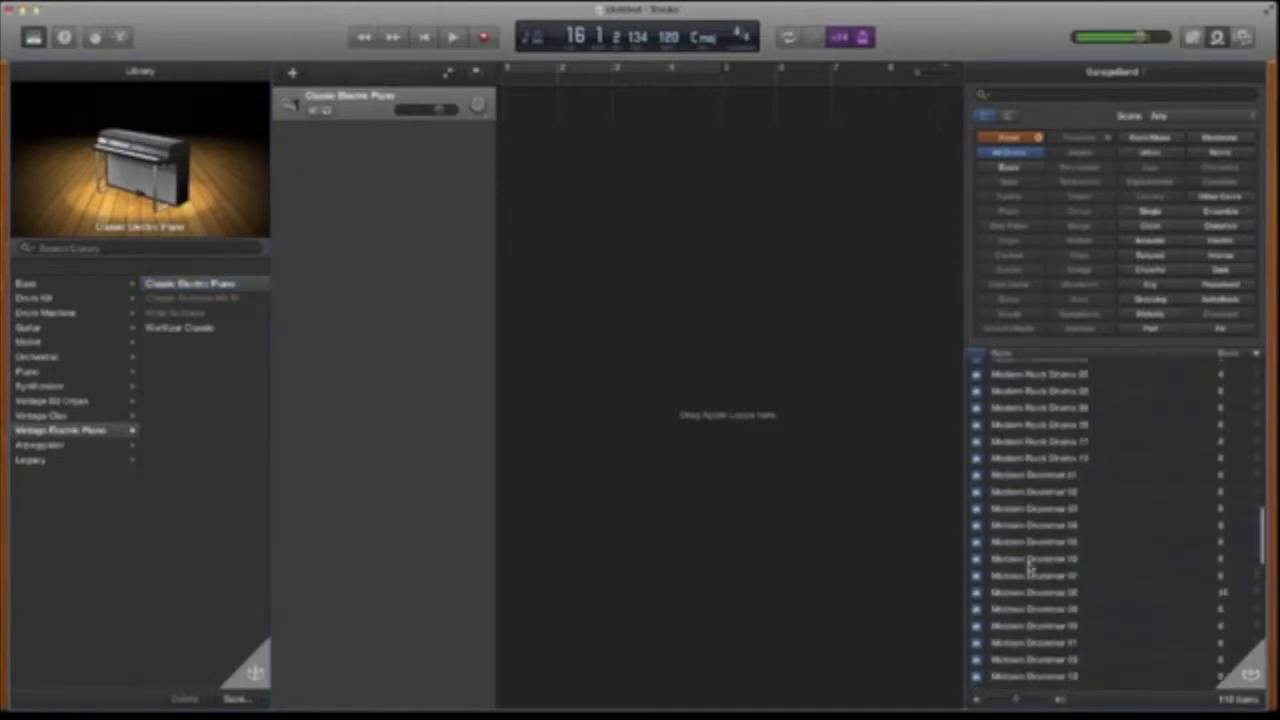
scroll(1030, 567, "down", 5)
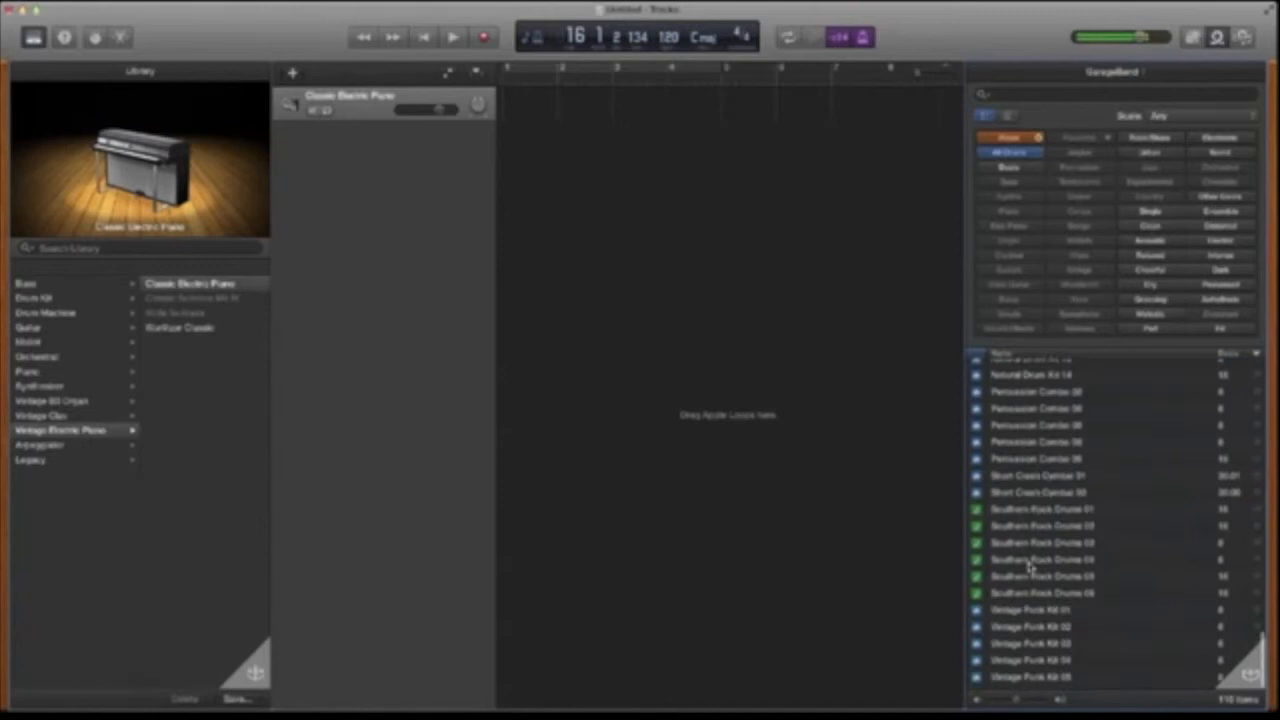
left_click(1031, 514)
scroll(1031, 516, "up", 10)
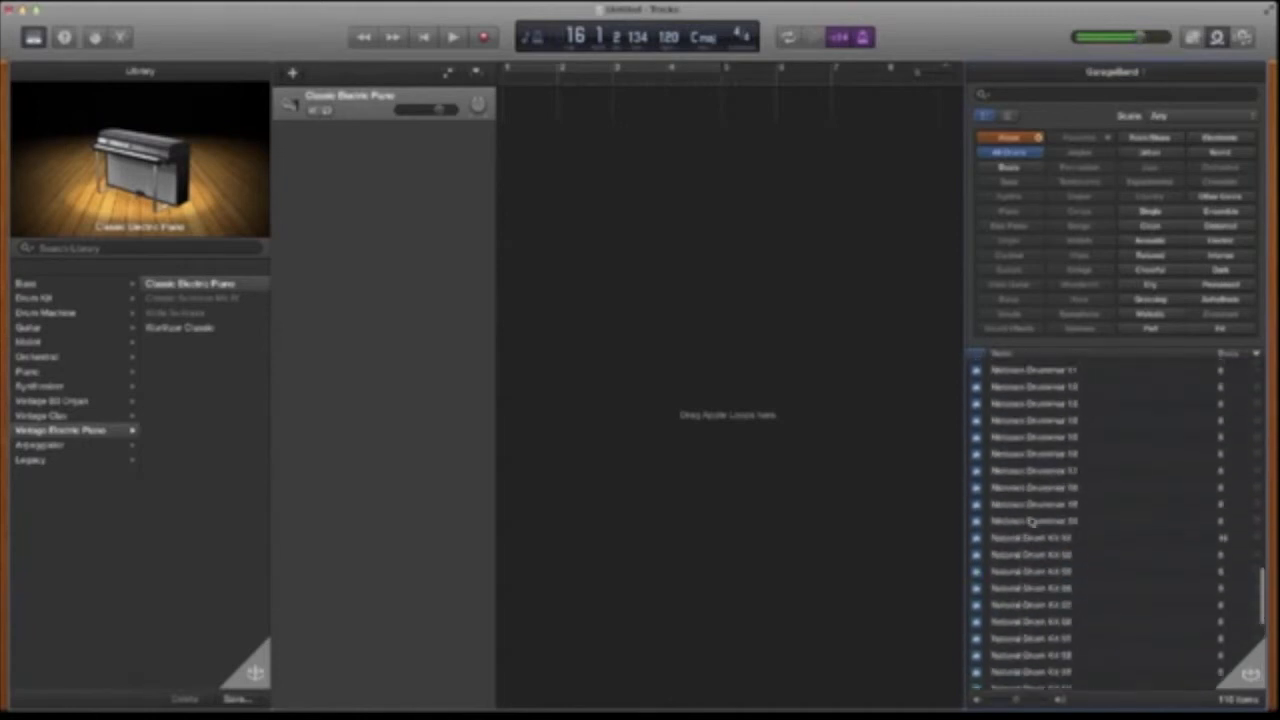
scroll(1031, 520, "up", 3)
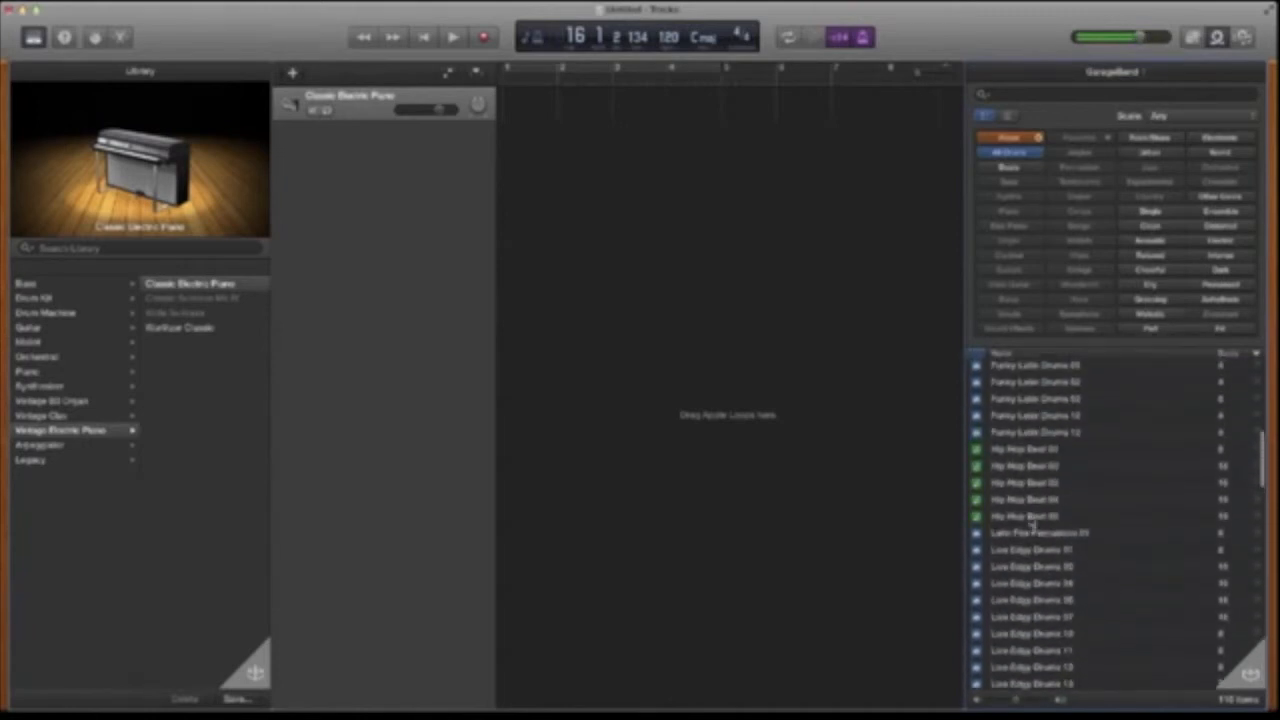
- Audition Hip Hop Beat 01 and 02, and place Hip Hop Beat 02 at bar 1 of the arrangement
left_click(1027, 452)
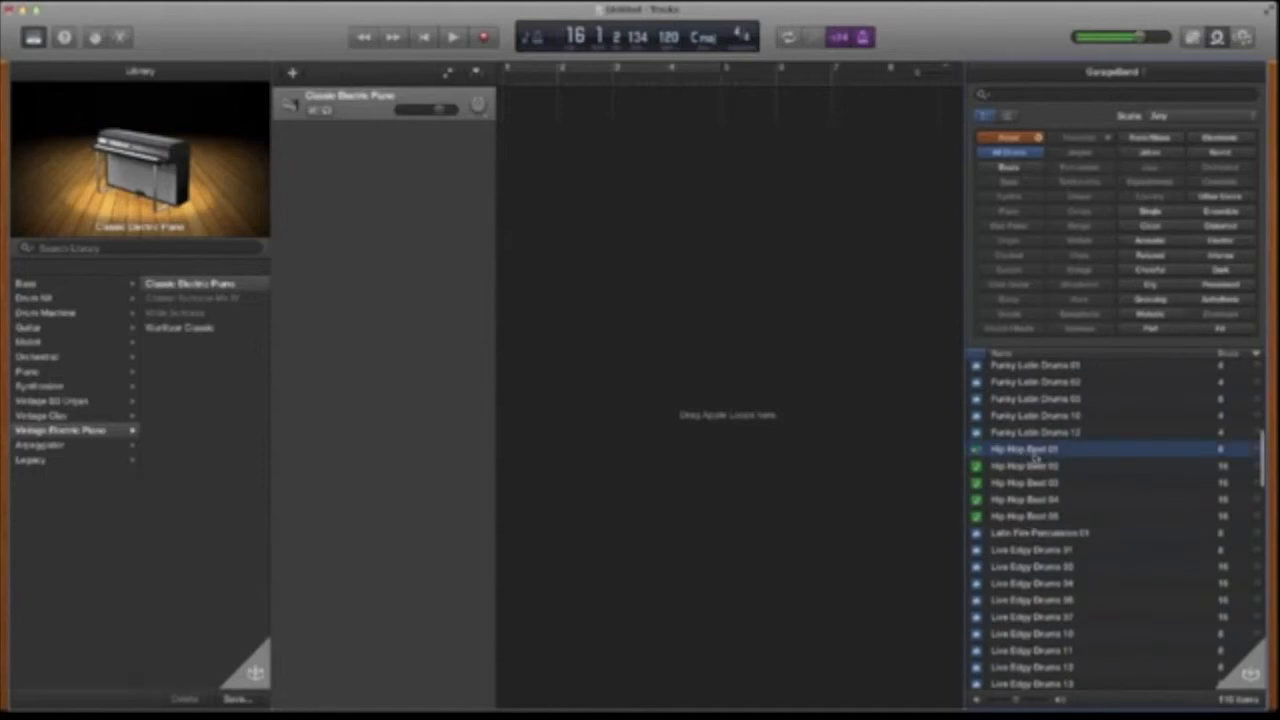
left_click(1040, 466)
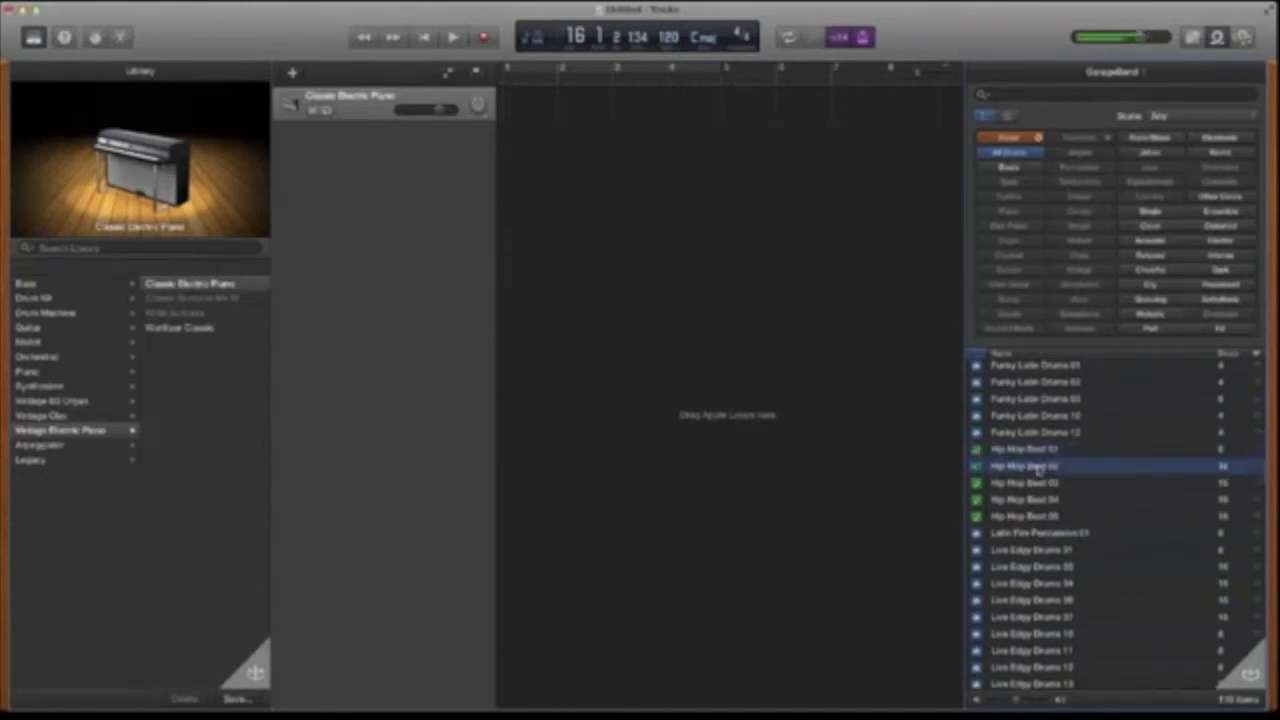
left_click_drag(1043, 470, 519, 123)
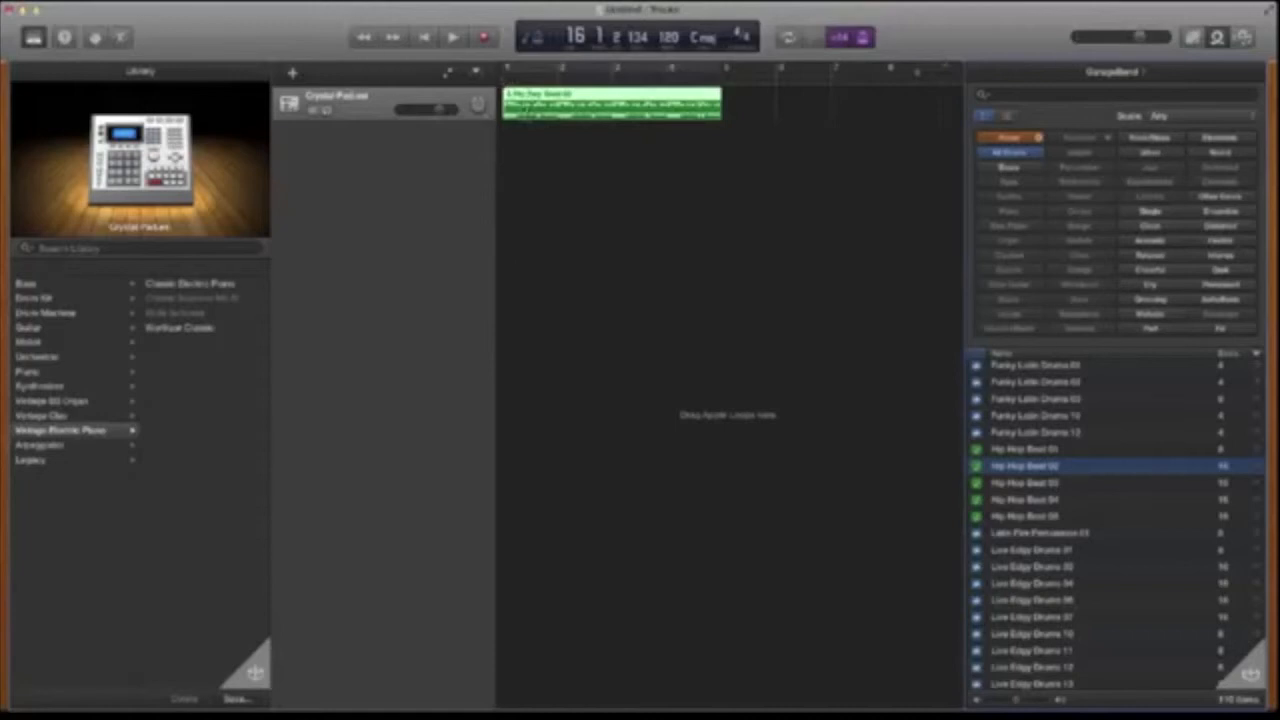
- Open the Hip Hop Beat 02 region in the piano roll editor and scroll through its notes
double_click(621, 108)
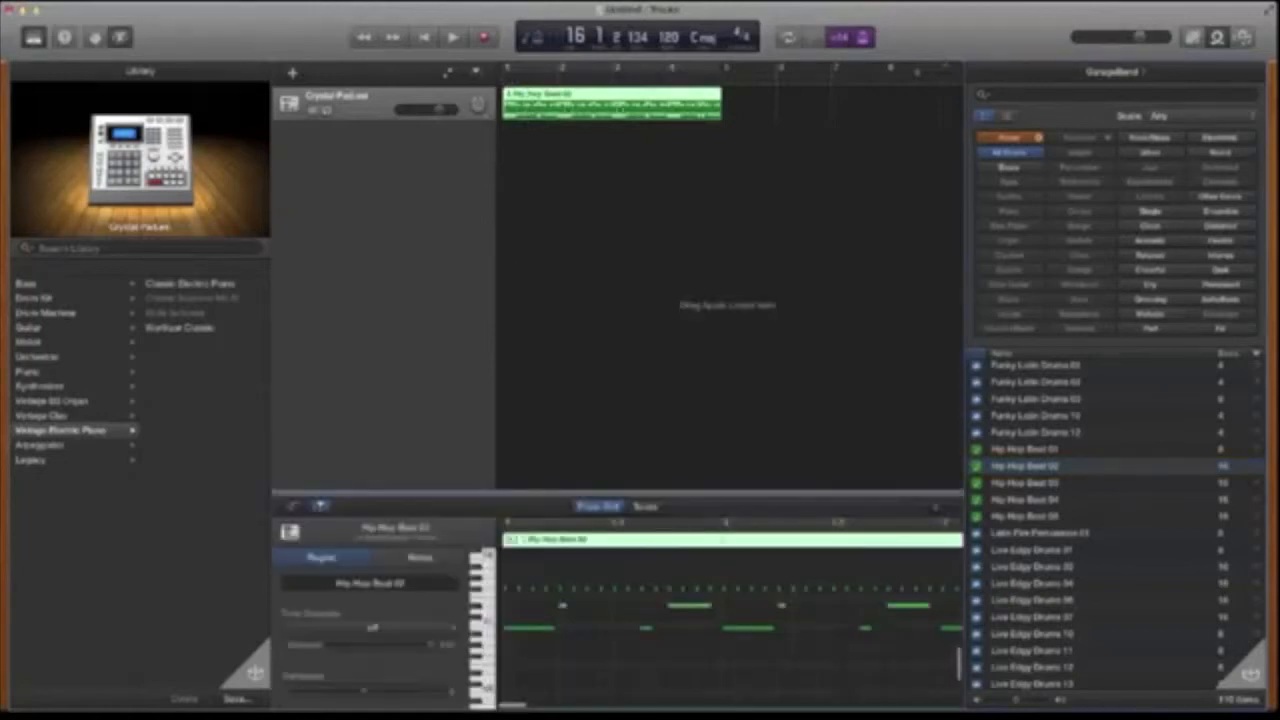
scroll(557, 689, "left", 1)
scroll(557, 689, "right", 3)
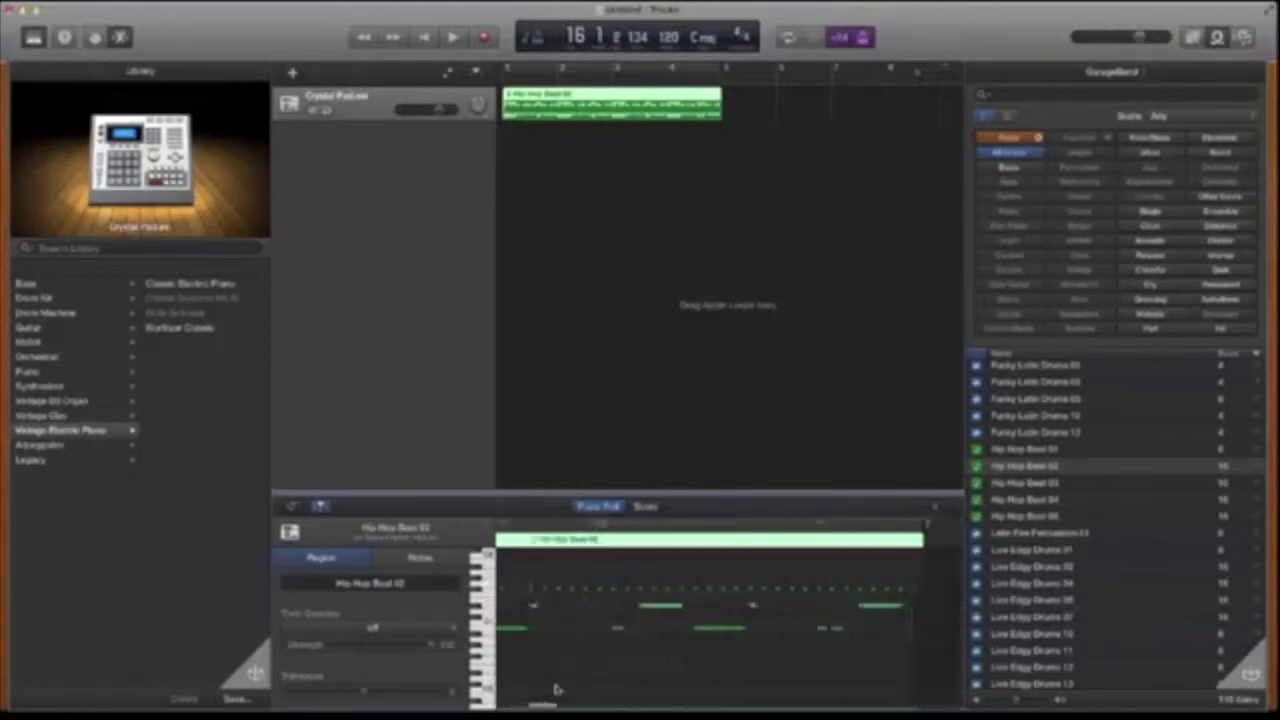
scroll(557, 689, "right", 2)
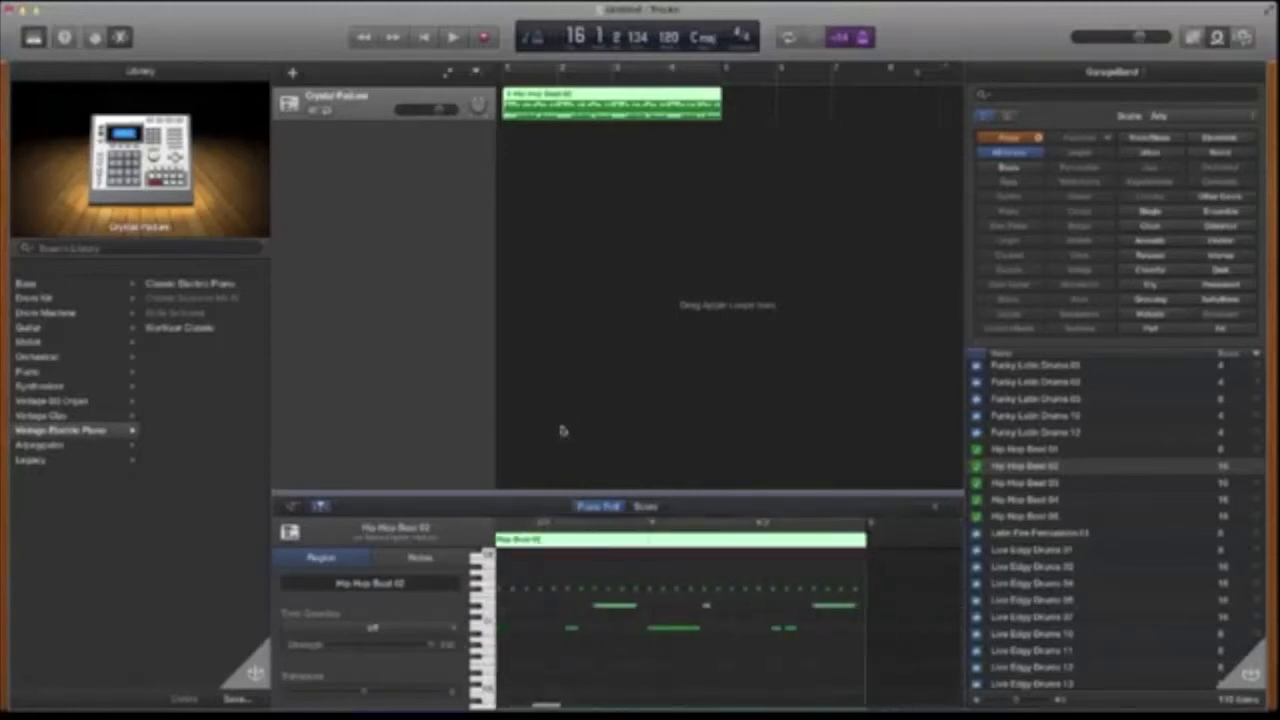
- Loop the Hip Hop Beat 02 region so it repeats across the first 8 bars
left_click(617, 205)
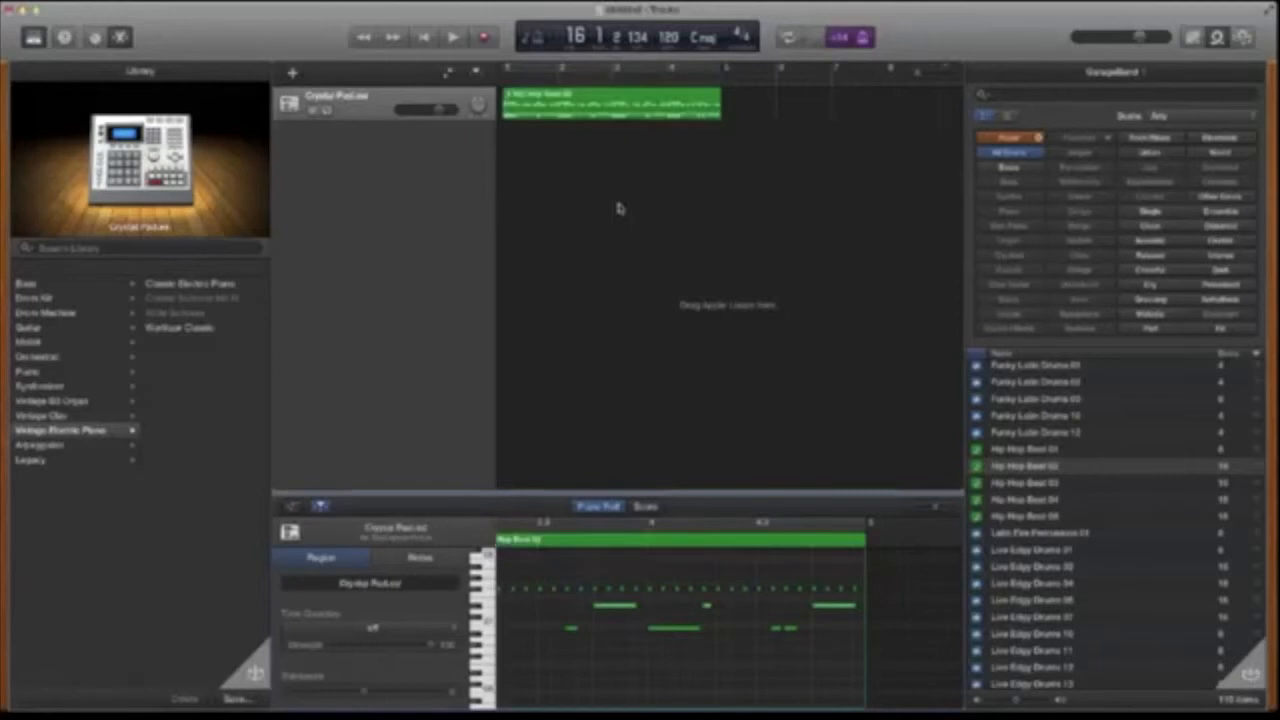
left_click(721, 95)
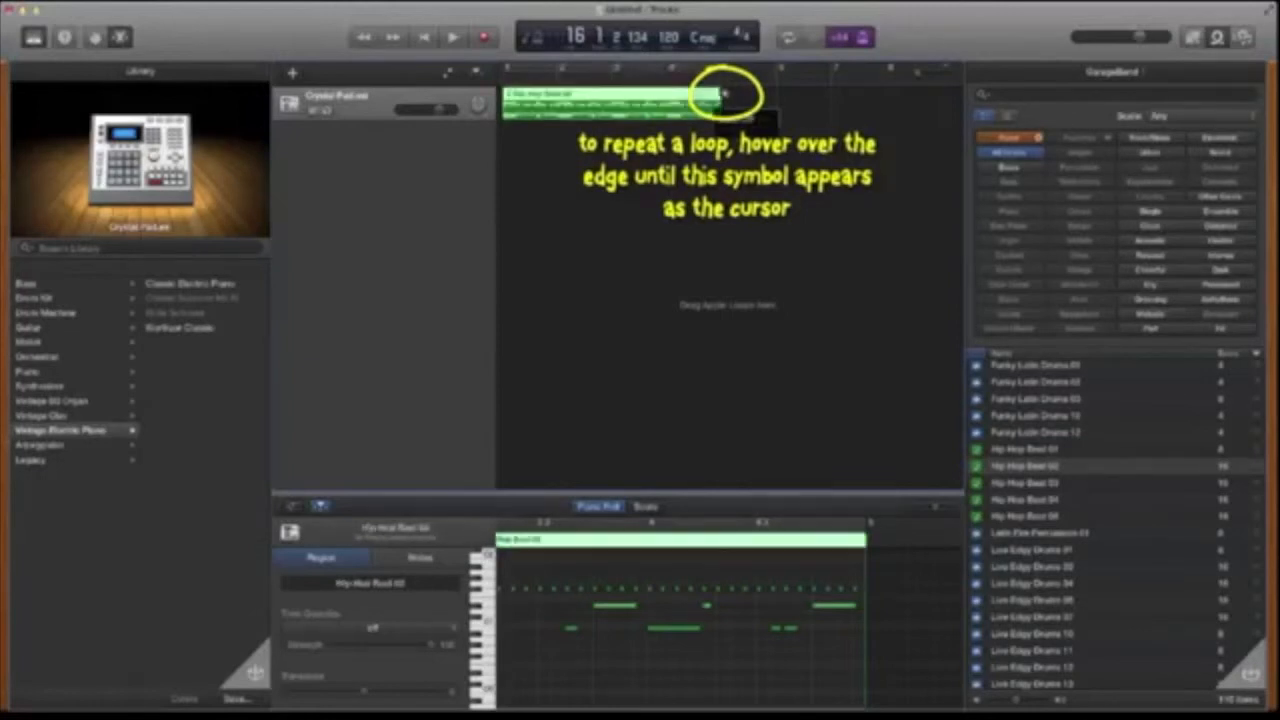
left_click_drag(722, 95, 703, 113)
key("z")
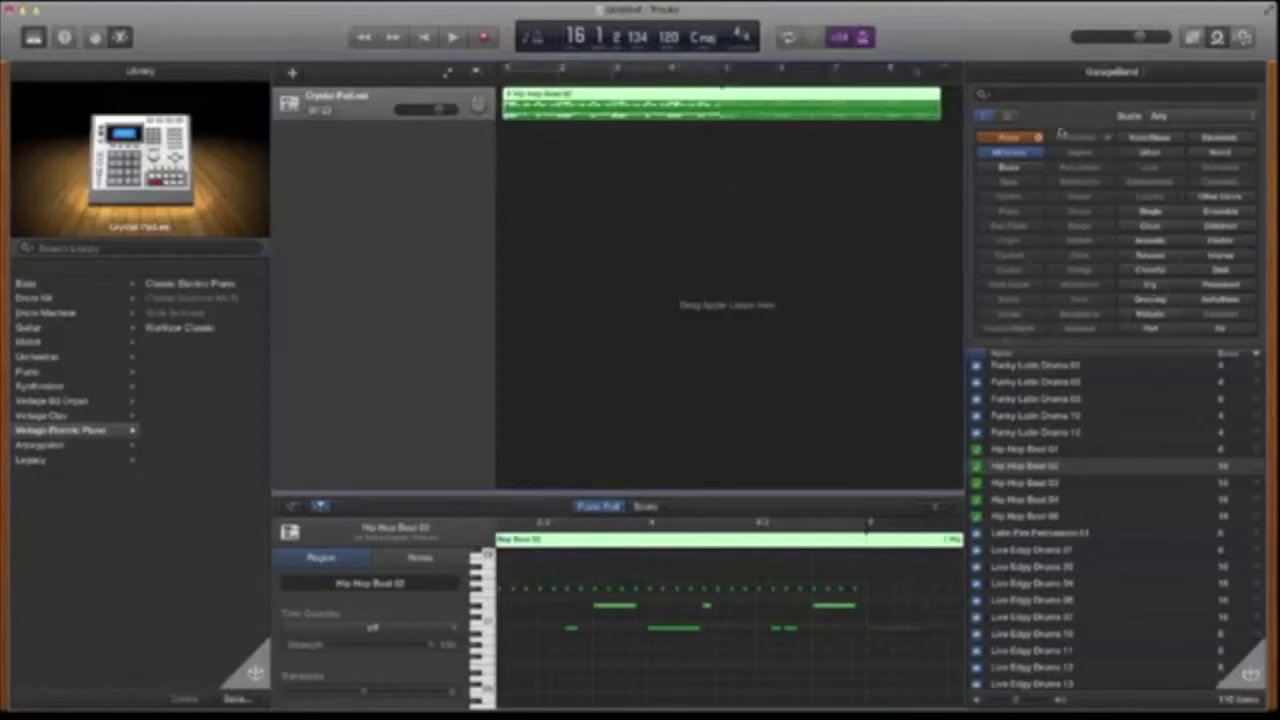
- Reset the loop browser filters and show only Bass loops
left_click(1011, 138)
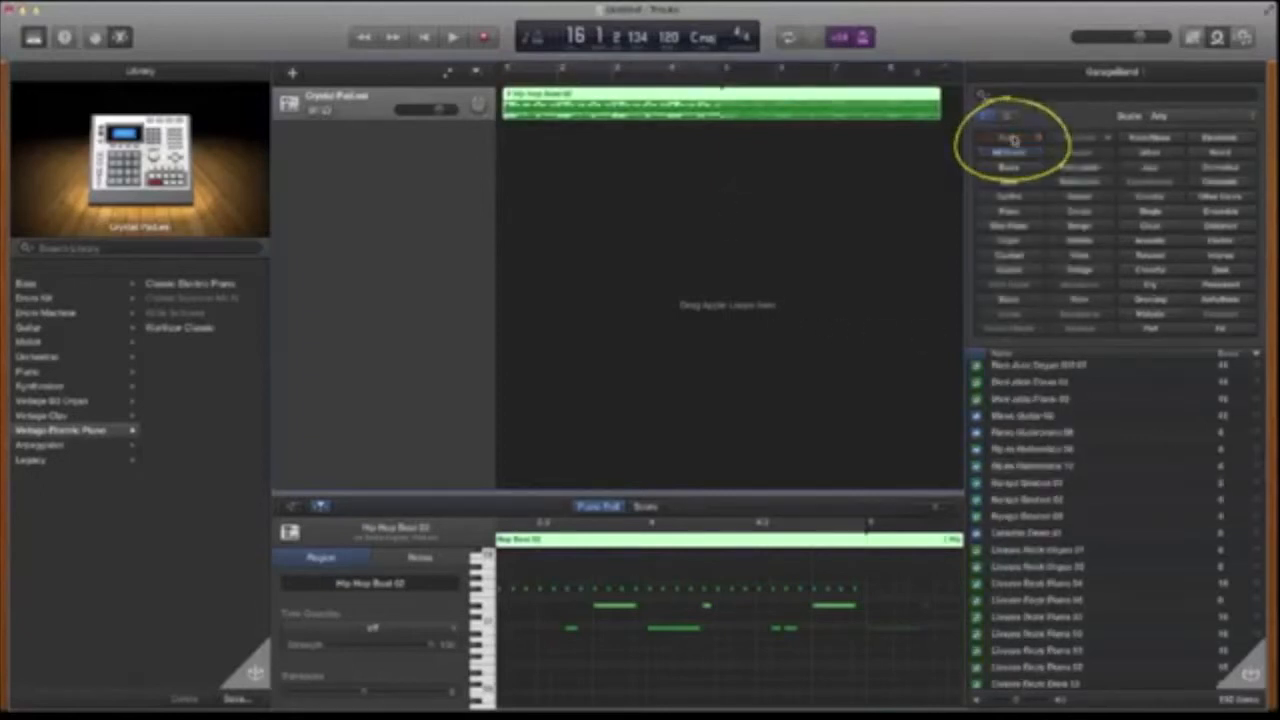
left_click(1009, 181)
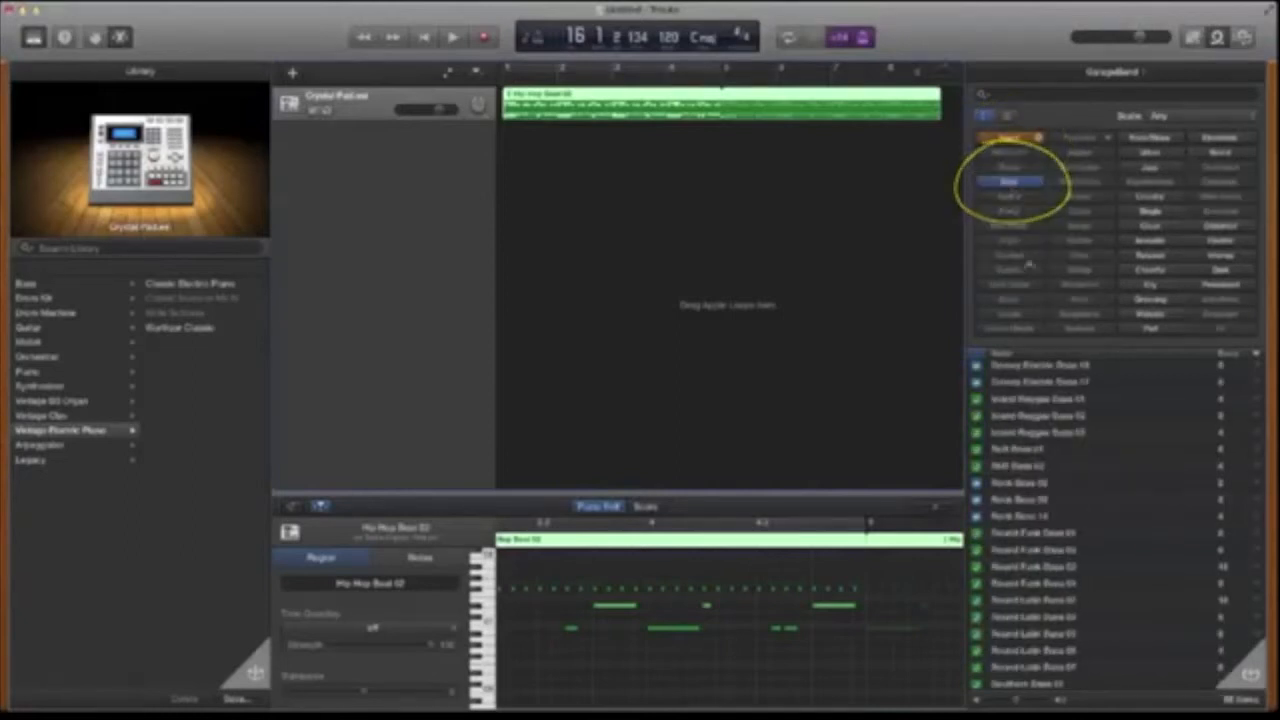
scroll(1115, 528, "down", 2)
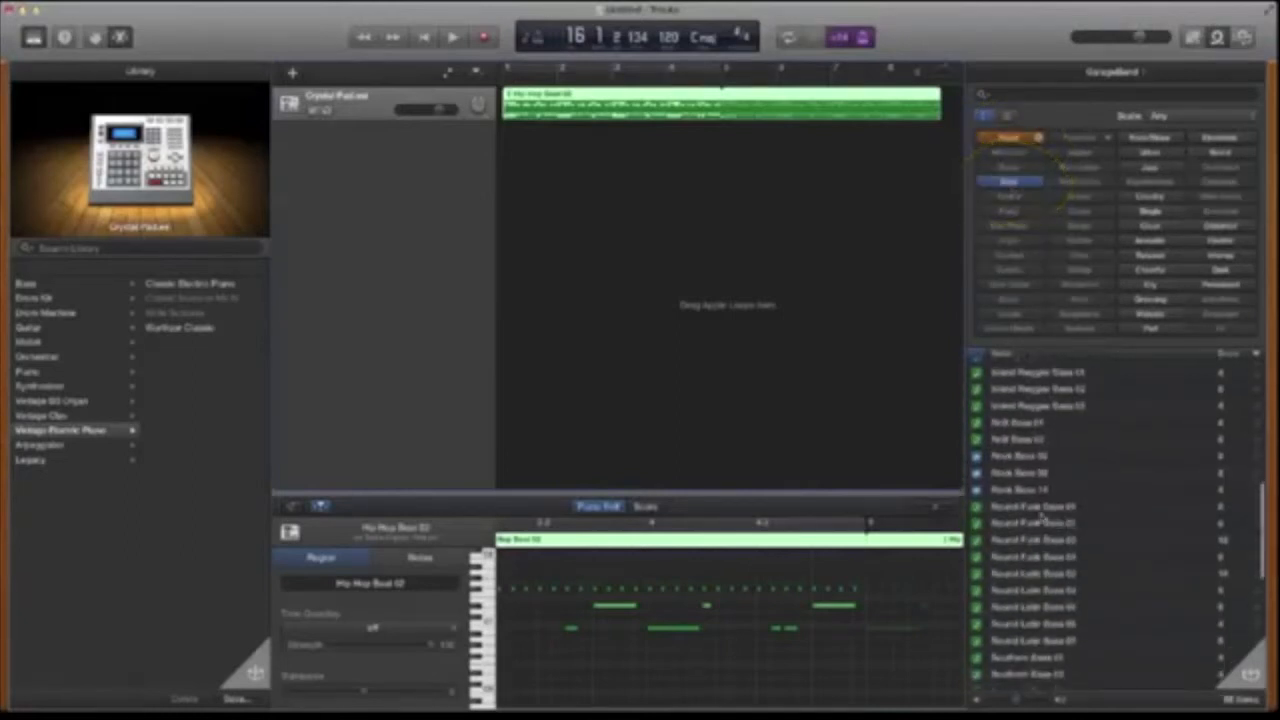
- Preview several Rnb Bass and Round Funk Bass loops in the bass list
left_click(1016, 423)
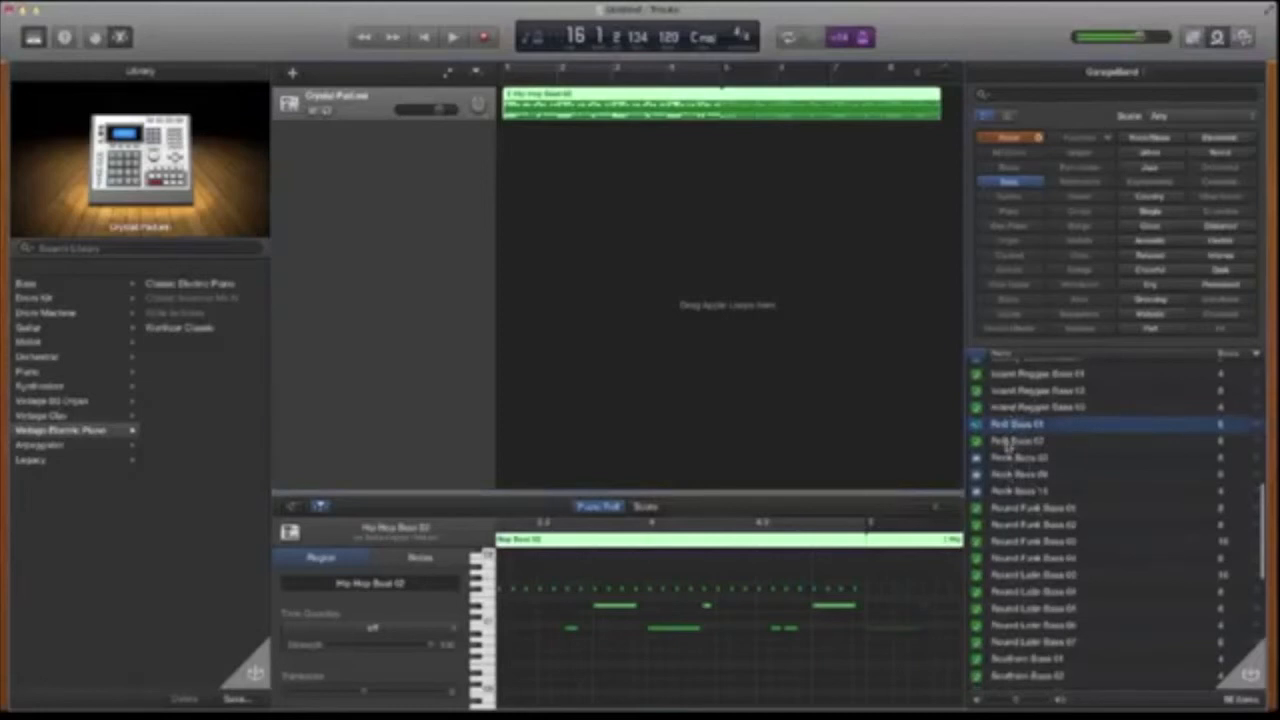
left_click(1016, 440)
left_click(1010, 508)
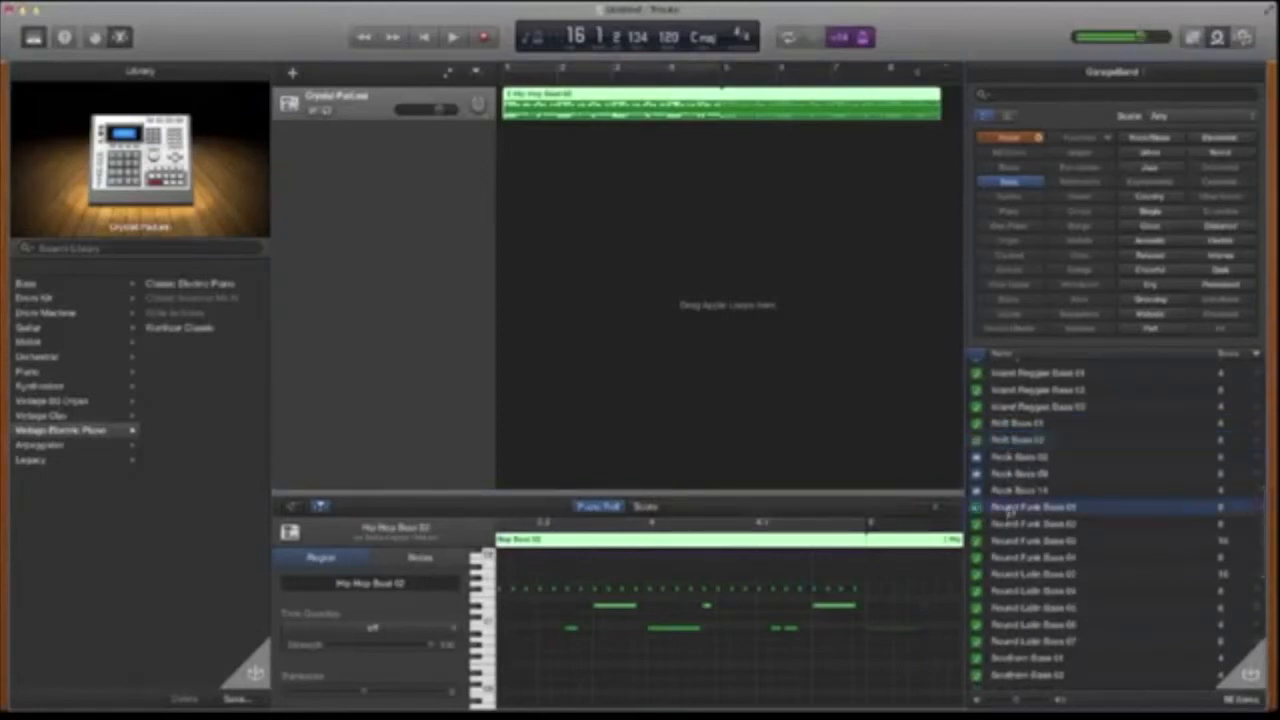
scroll(1009, 510, "down", 4)
left_click(1015, 468)
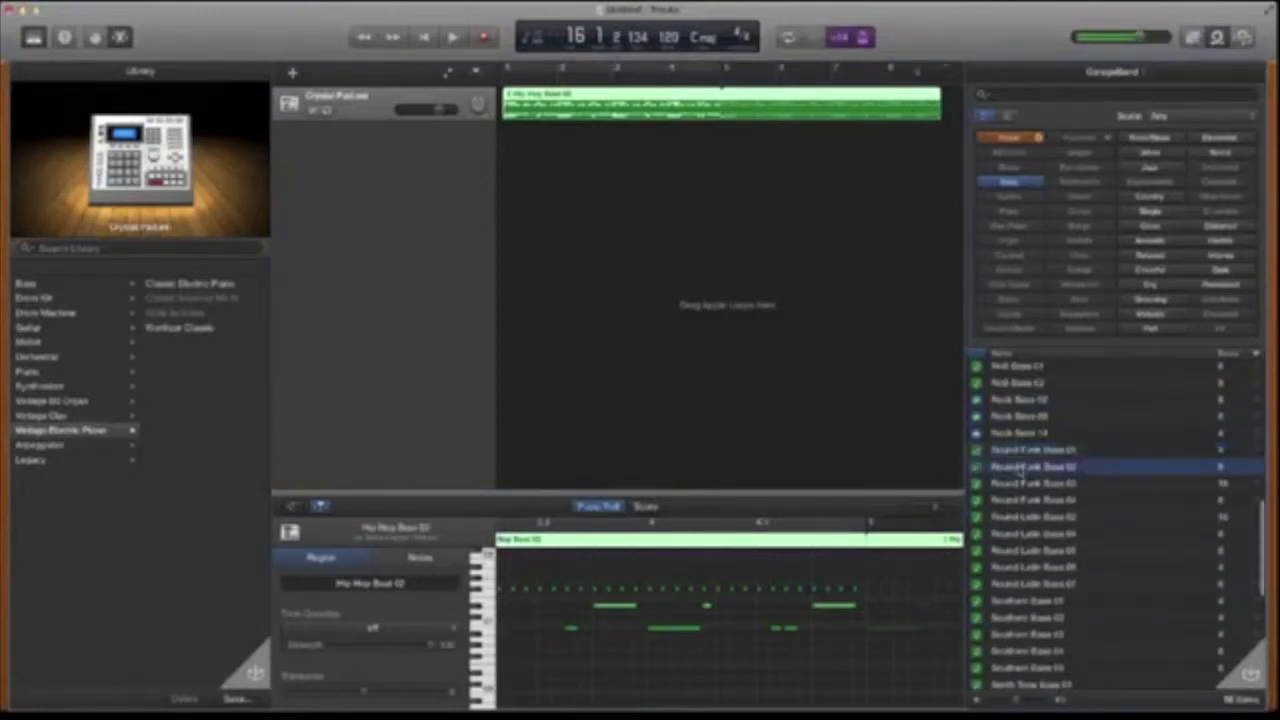
scroll(1019, 470, "down", 4)
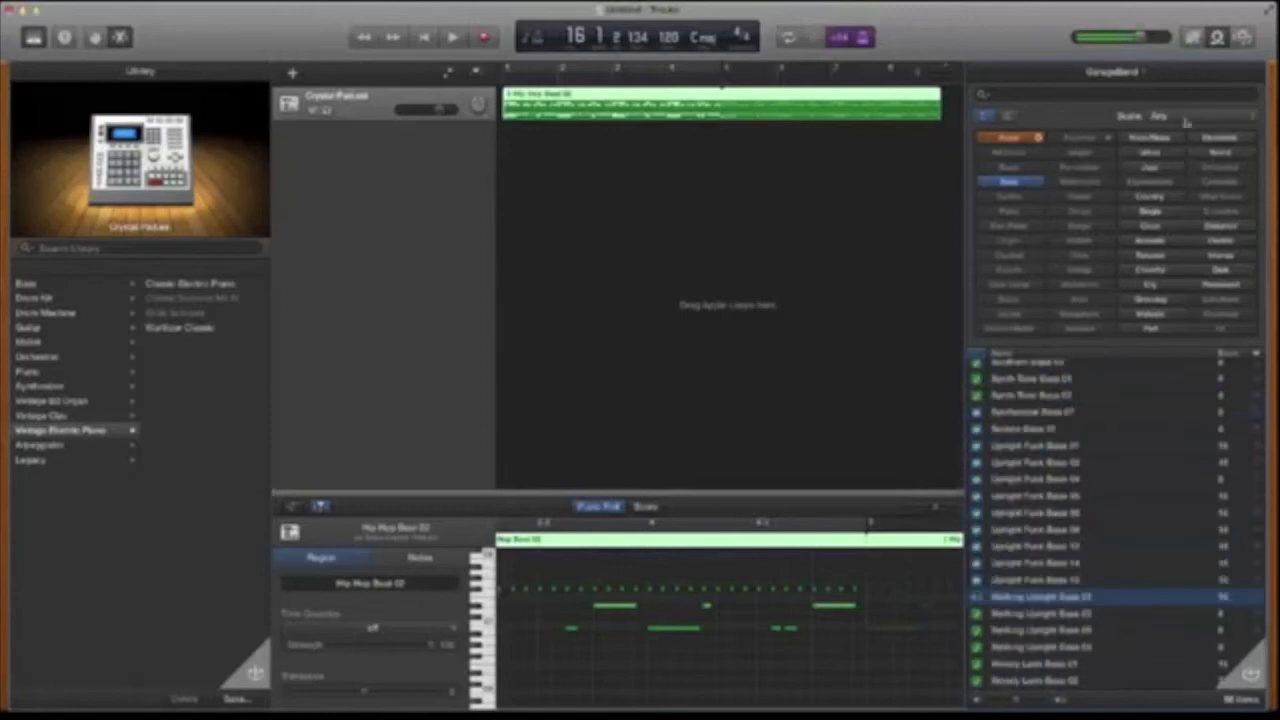
- Set the loop scale filter to Minor, then to Good for Both
left_click(1184, 118)
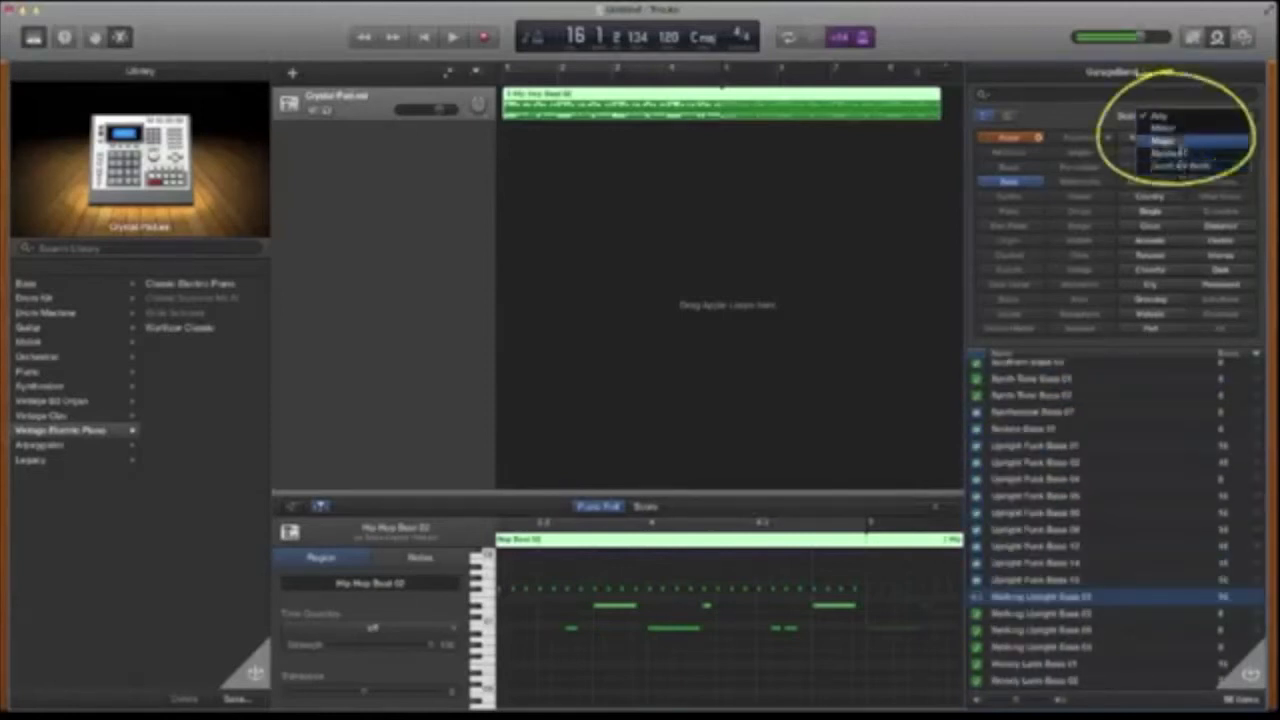
left_click(1180, 134)
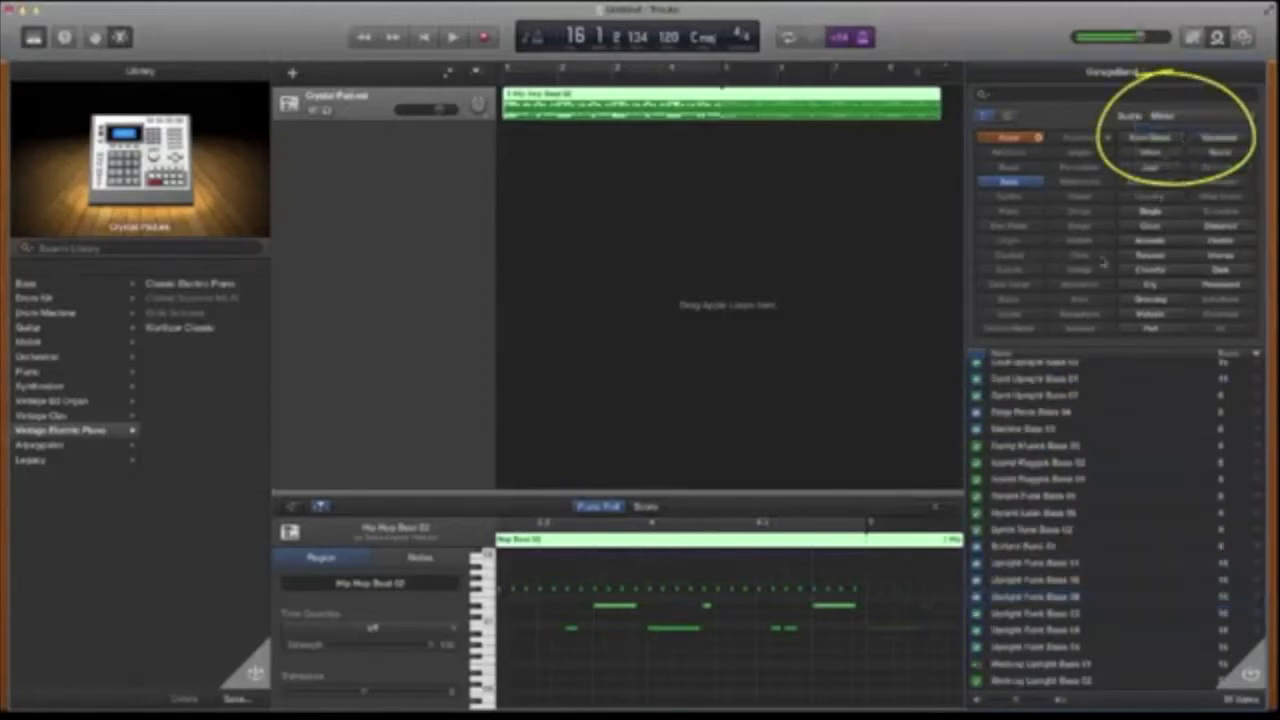
left_click(1160, 115)
left_click(1171, 151)
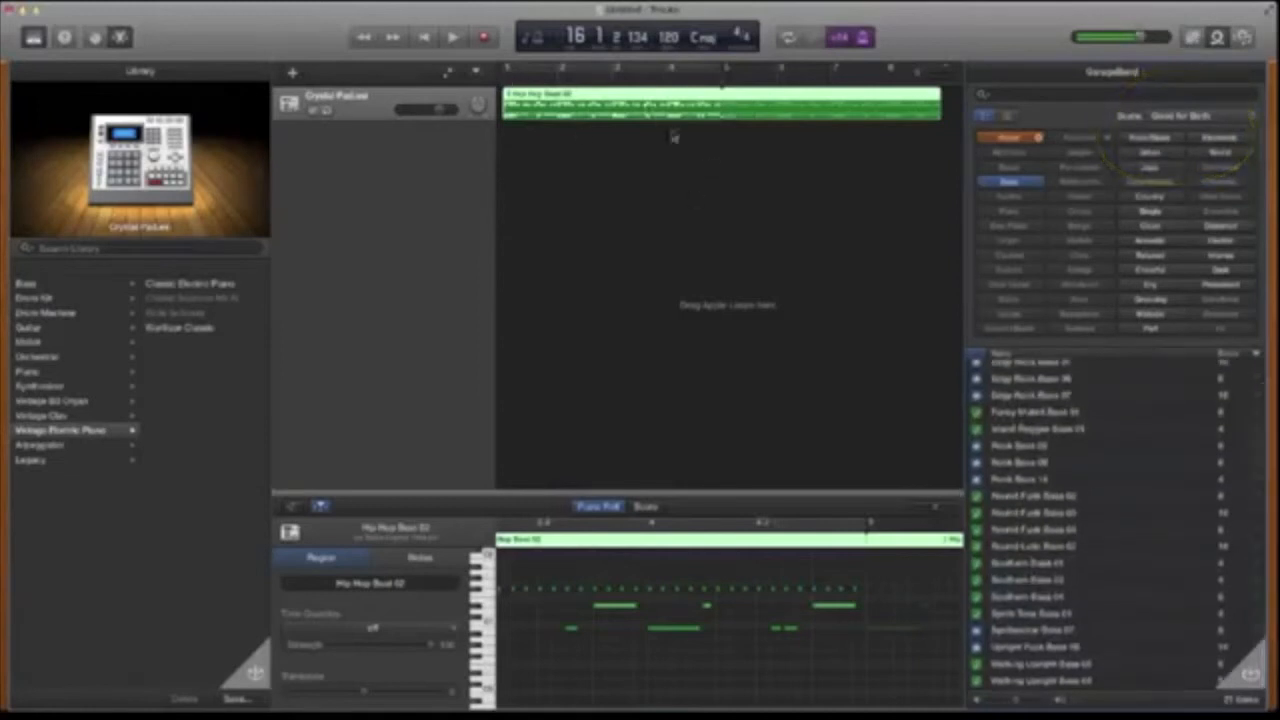
- Preview Island Reggae, Round Funk, Round Latin, Southern and Funky Muted bass loops
left_click(1010, 430)
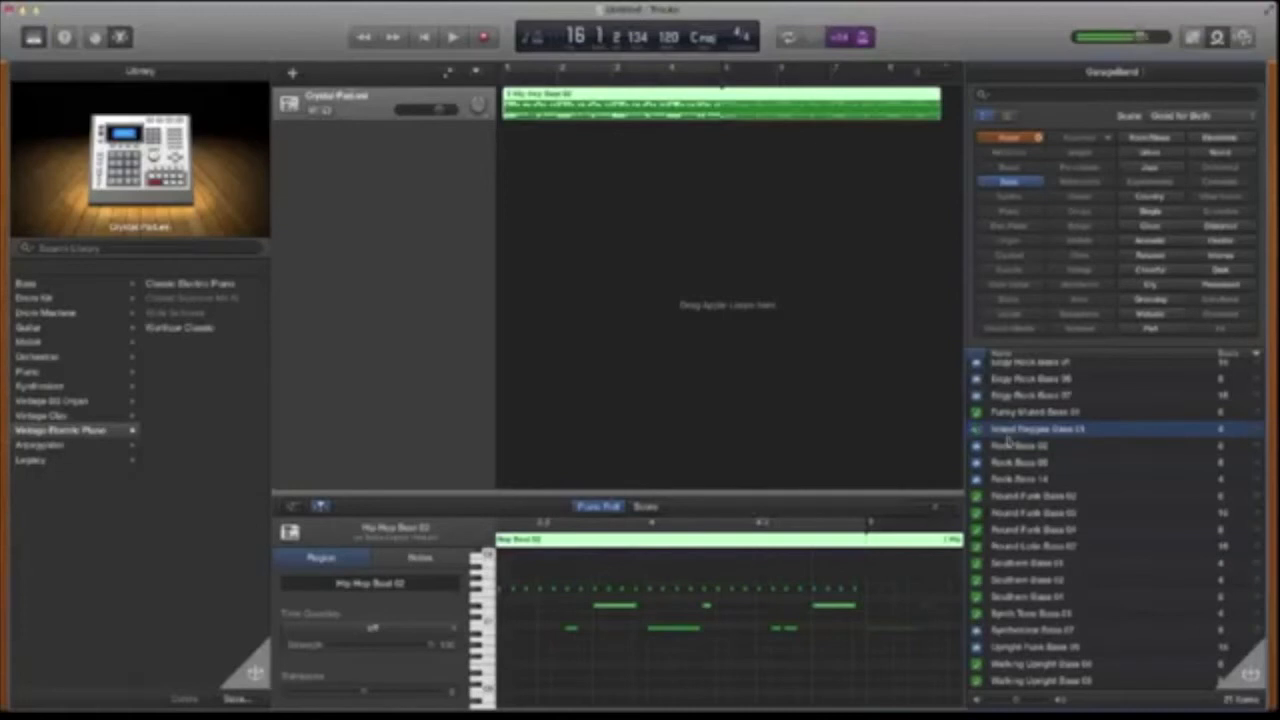
left_click(1009, 498)
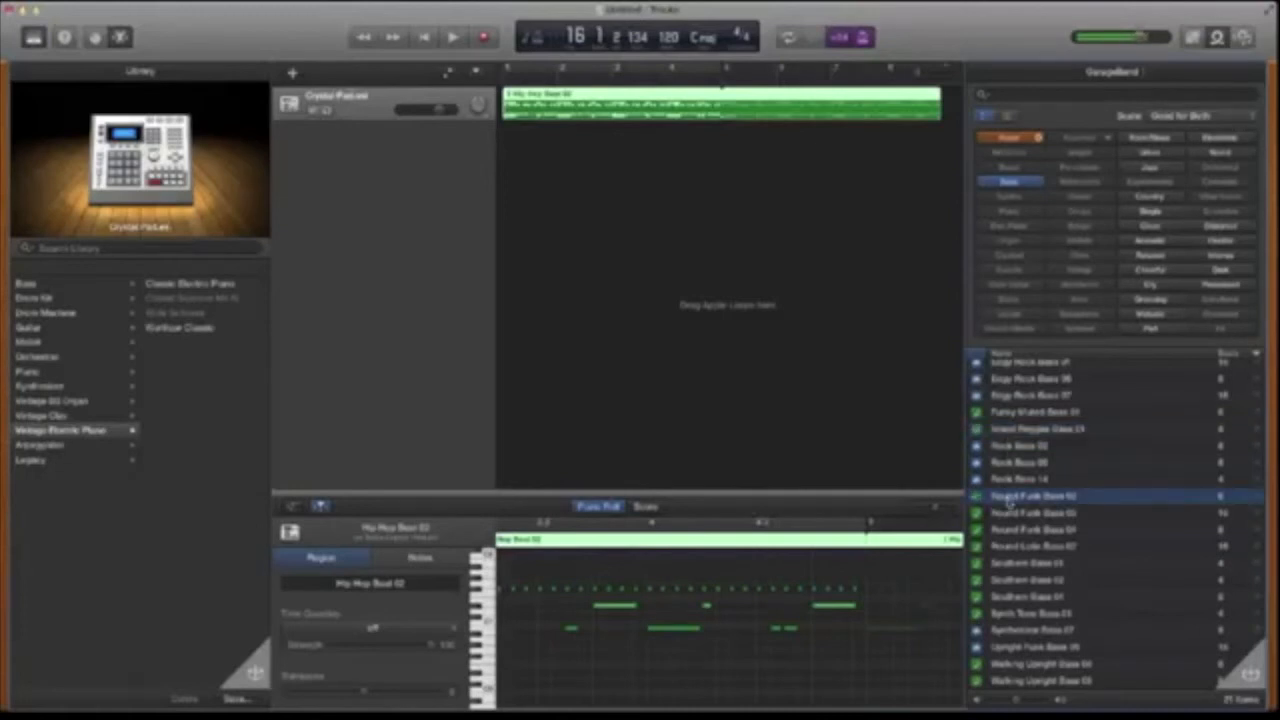
left_click(981, 531)
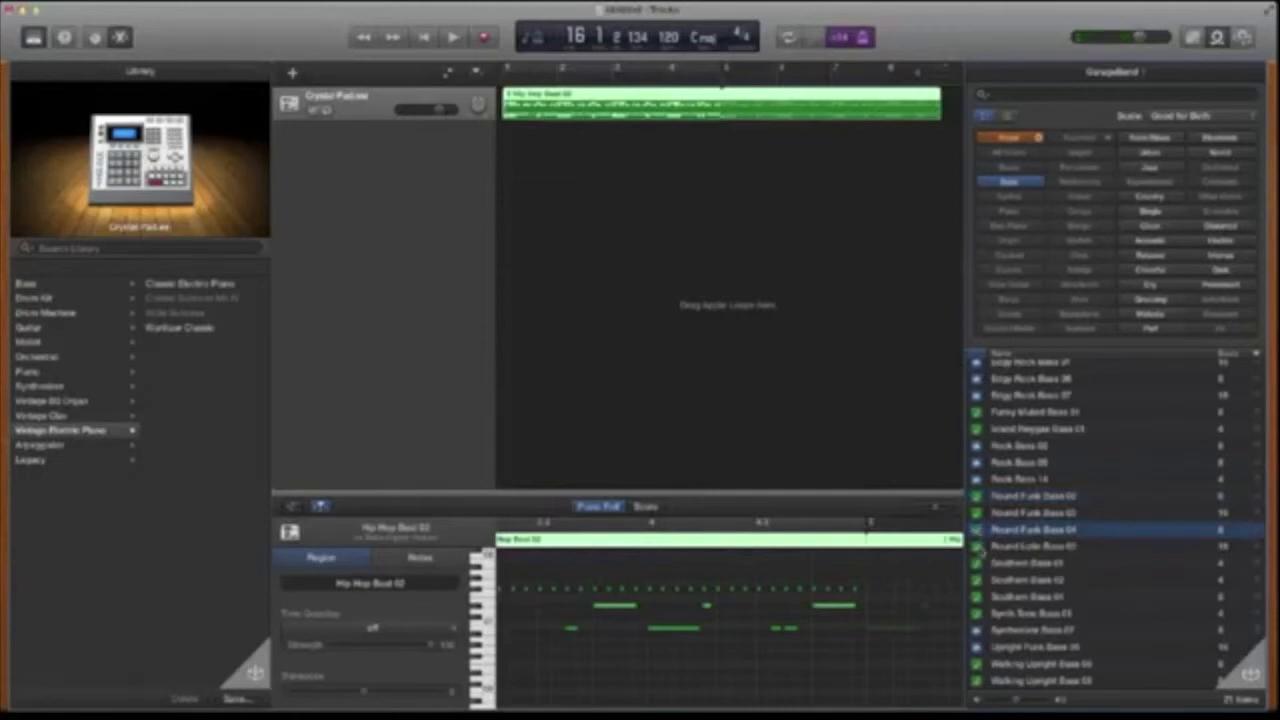
left_click(981, 547)
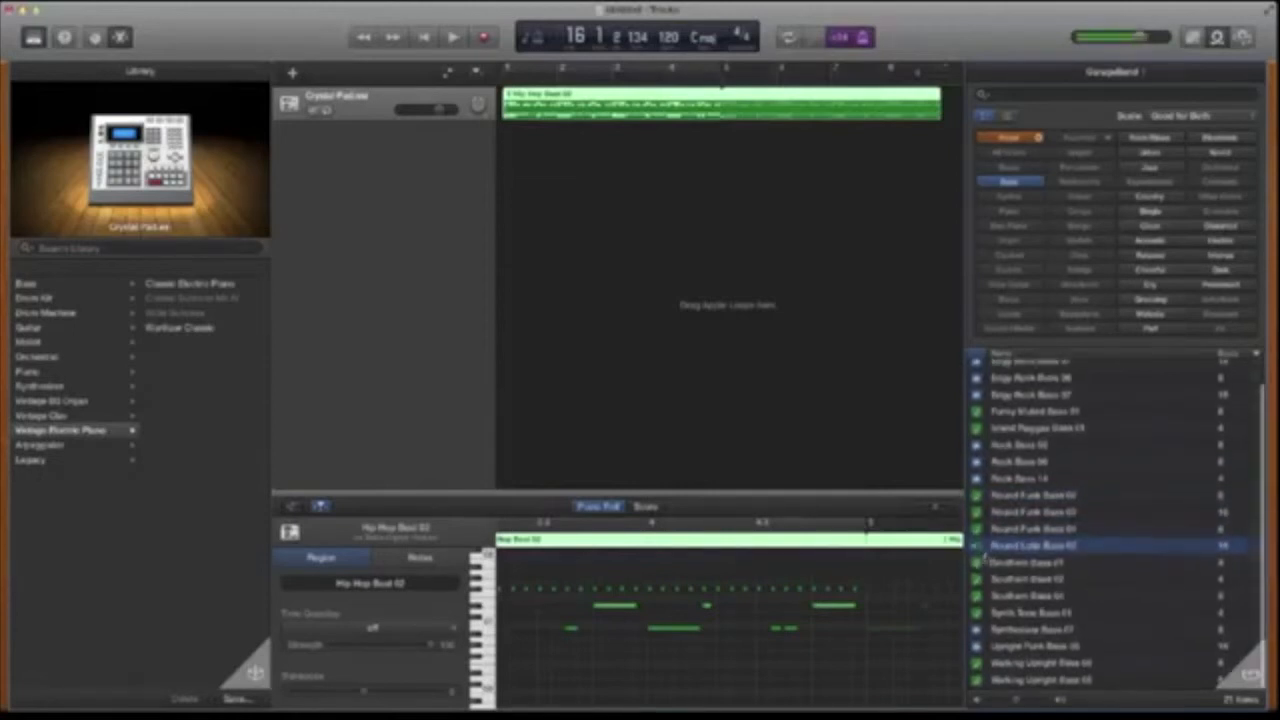
left_click(985, 564)
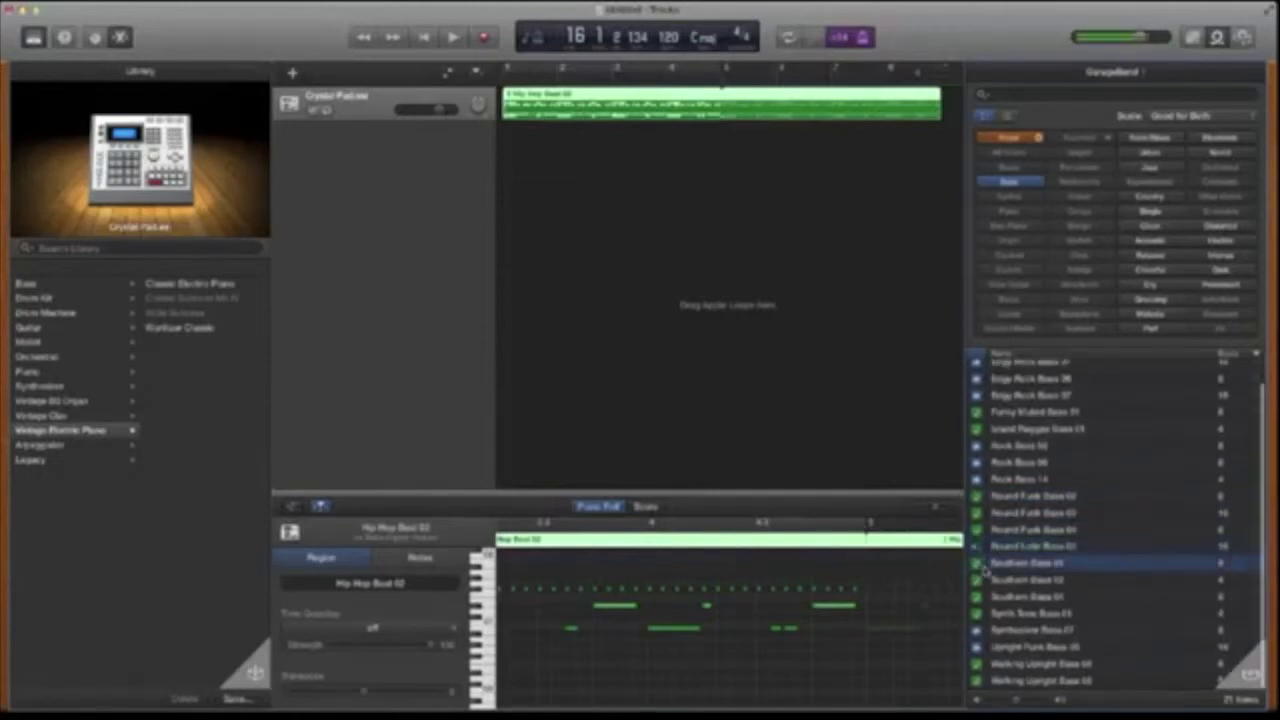
left_click(976, 497)
scroll(976, 500, "up", 2)
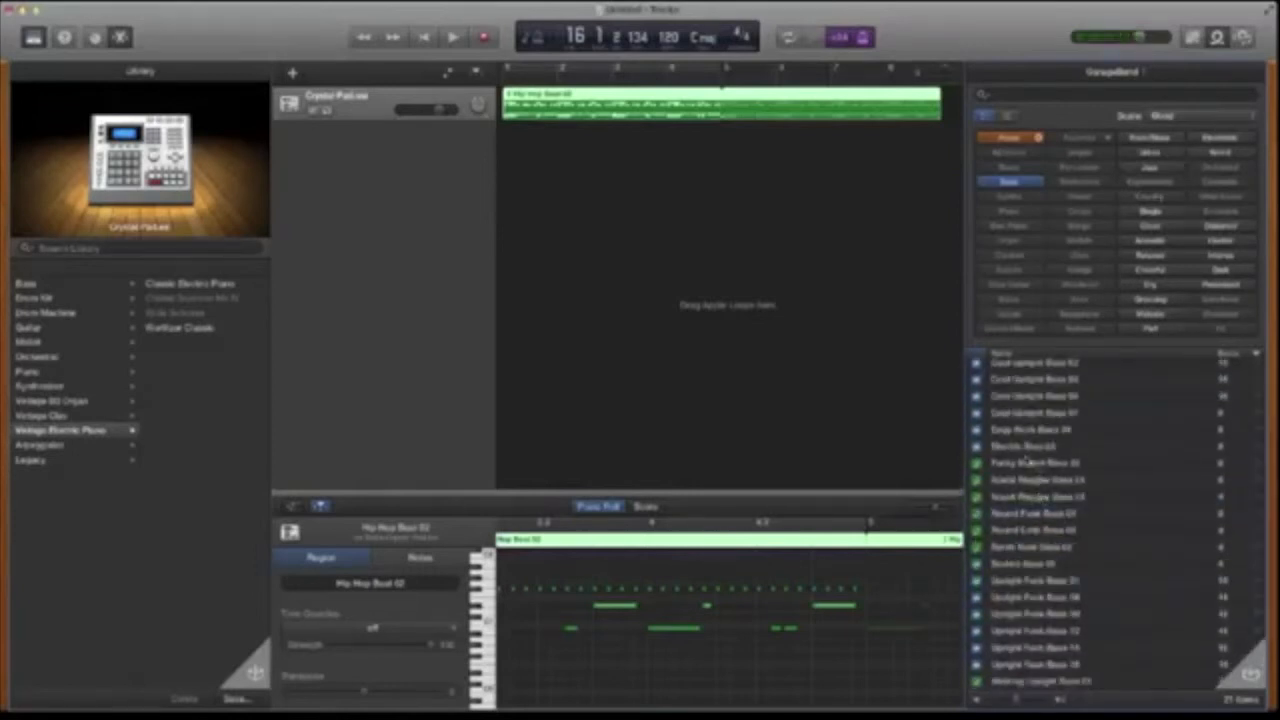
left_click(1026, 462)
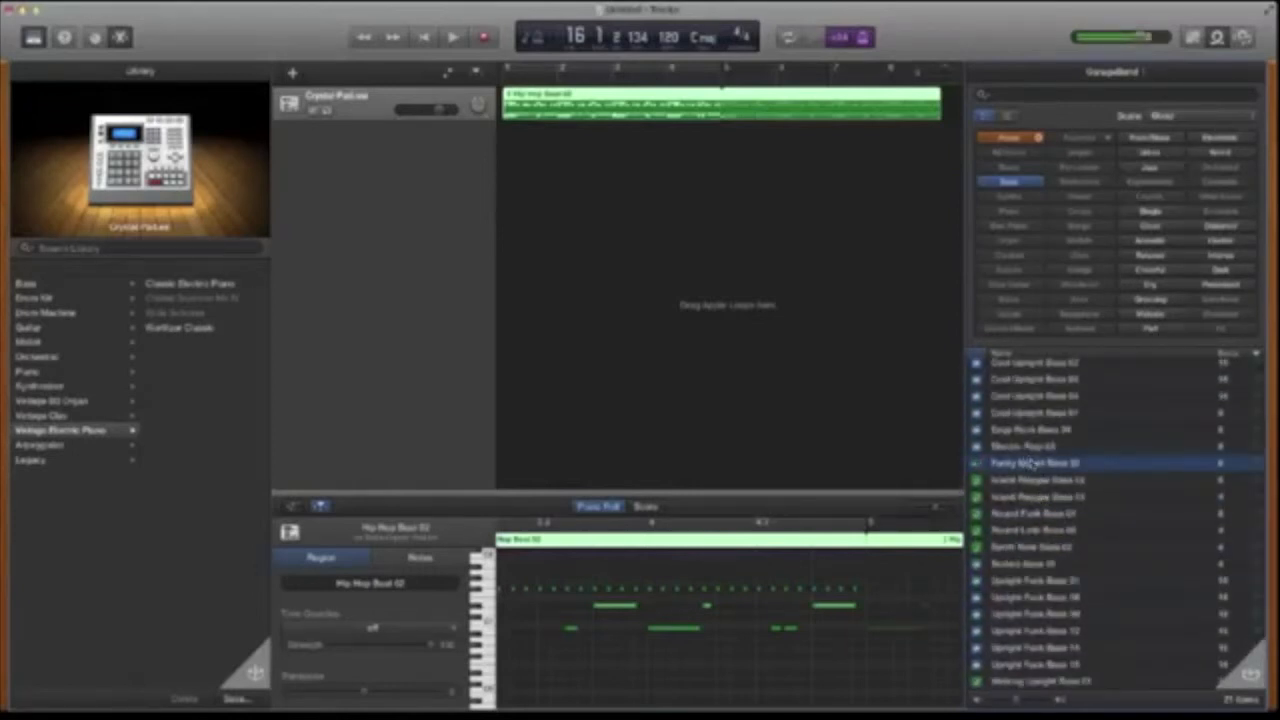
scroll(1032, 465, "up", 1)
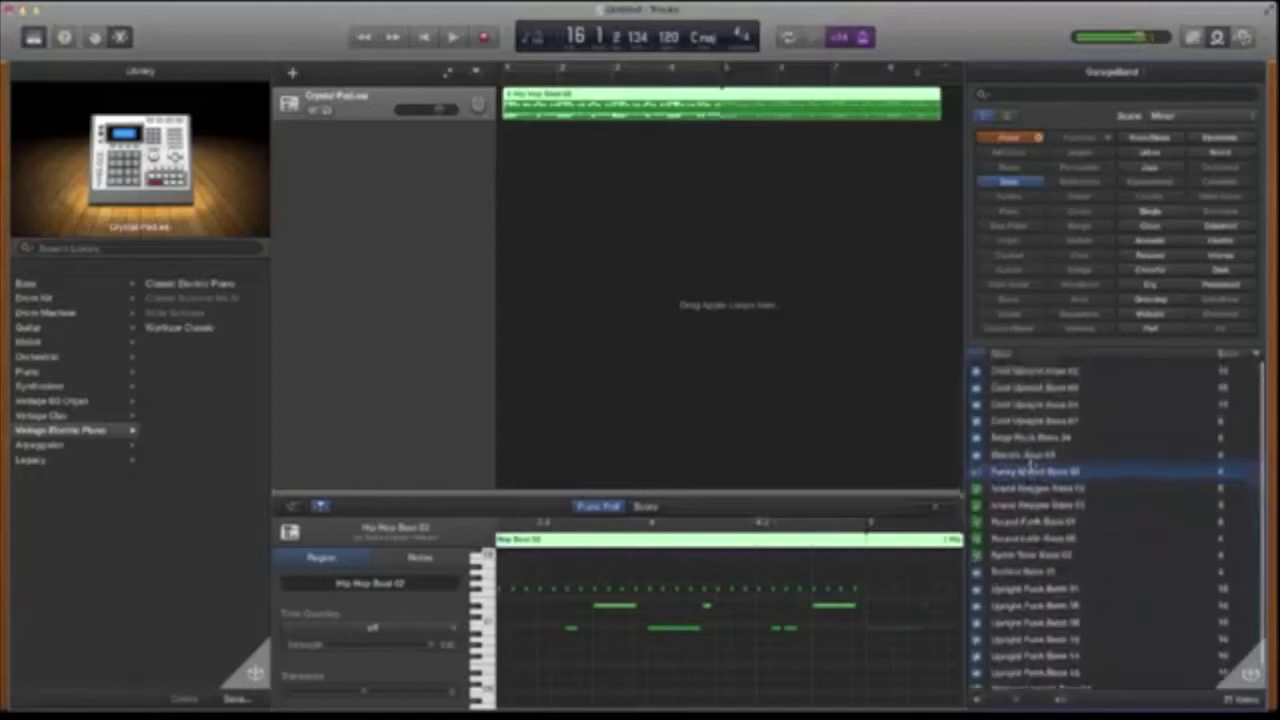
- Set the scale filter back to Any and preview Funky Muted Bass 01
left_click(1160, 115)
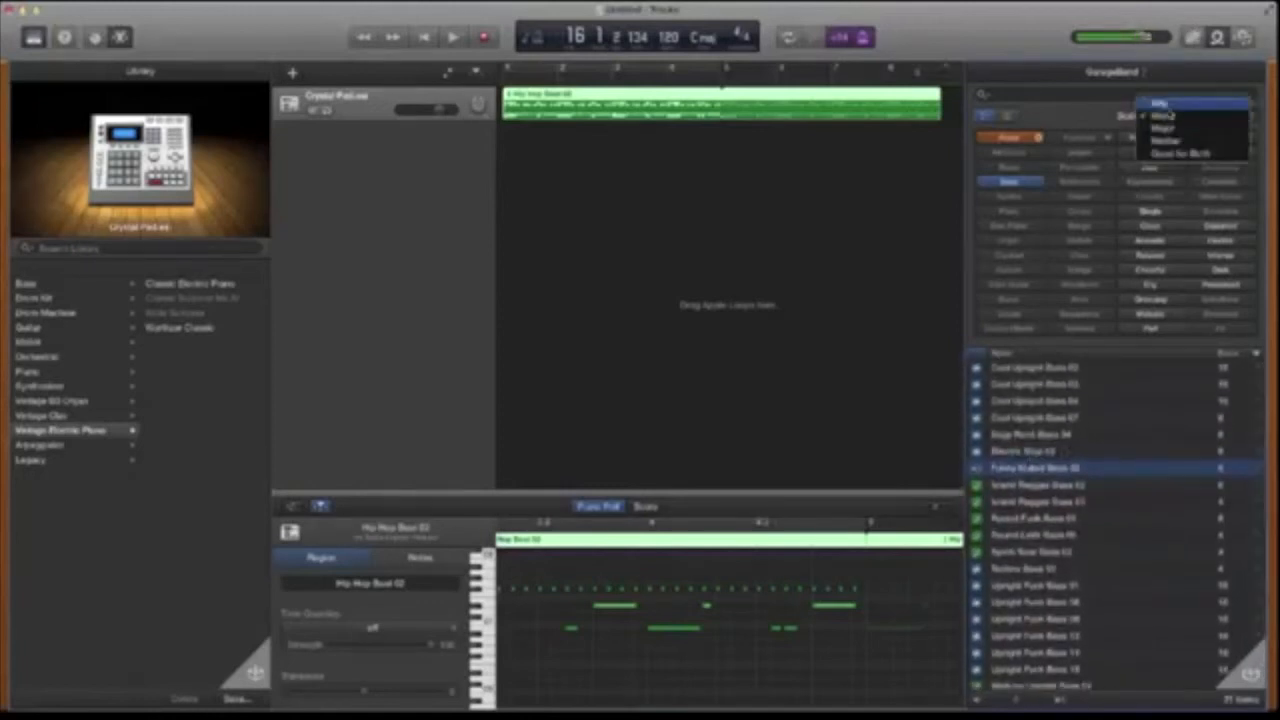
left_click(1160, 104)
scroll(1062, 502, "down", 5)
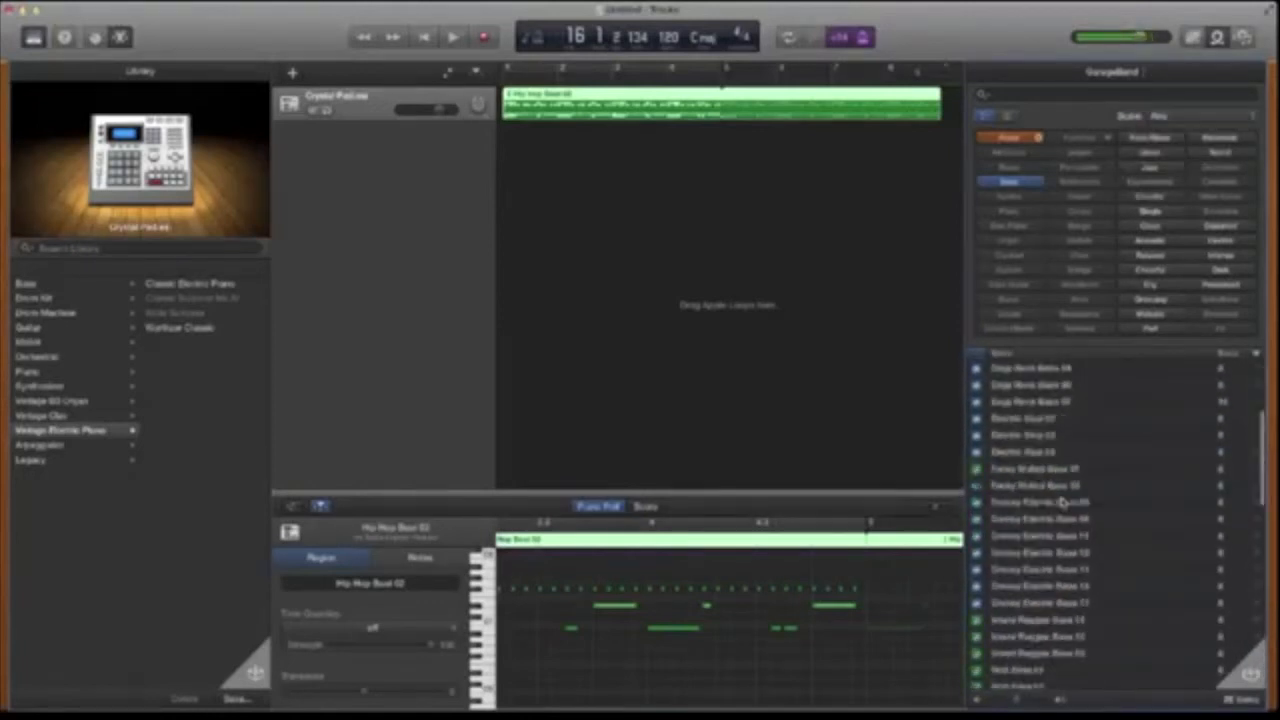
left_click(1020, 468)
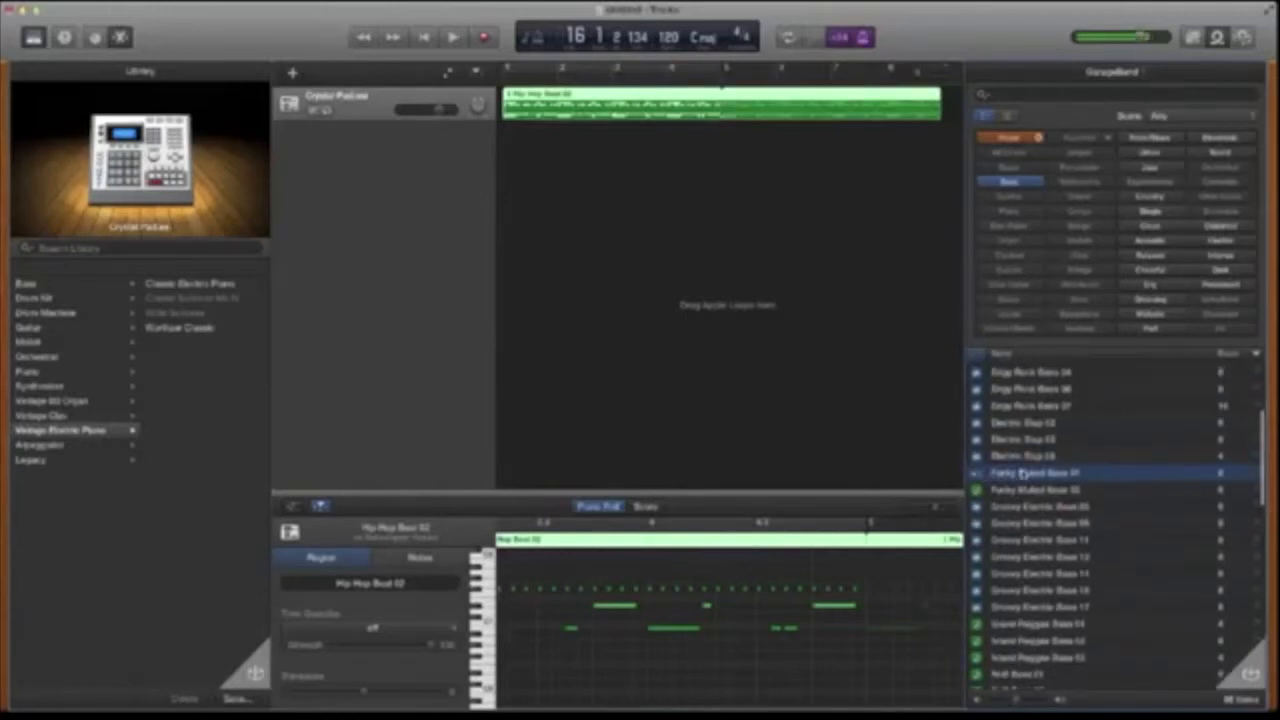
- Add Funky Muted Bass 01 on a new track at bar 1 and loop it across 8 bars
left_click_drag(1034, 474, 540, 155)
left_click_drag(609, 129, 936, 134)
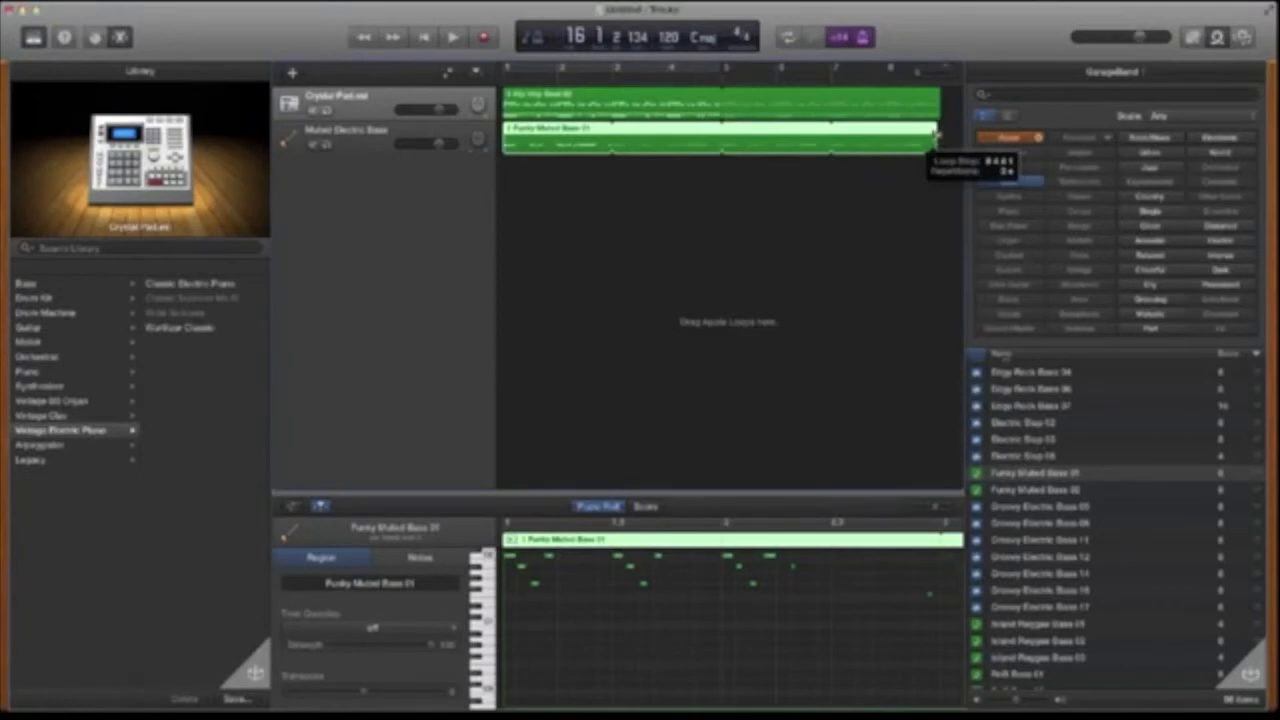
- Play the arrangement from the beginning
left_click(504, 80)
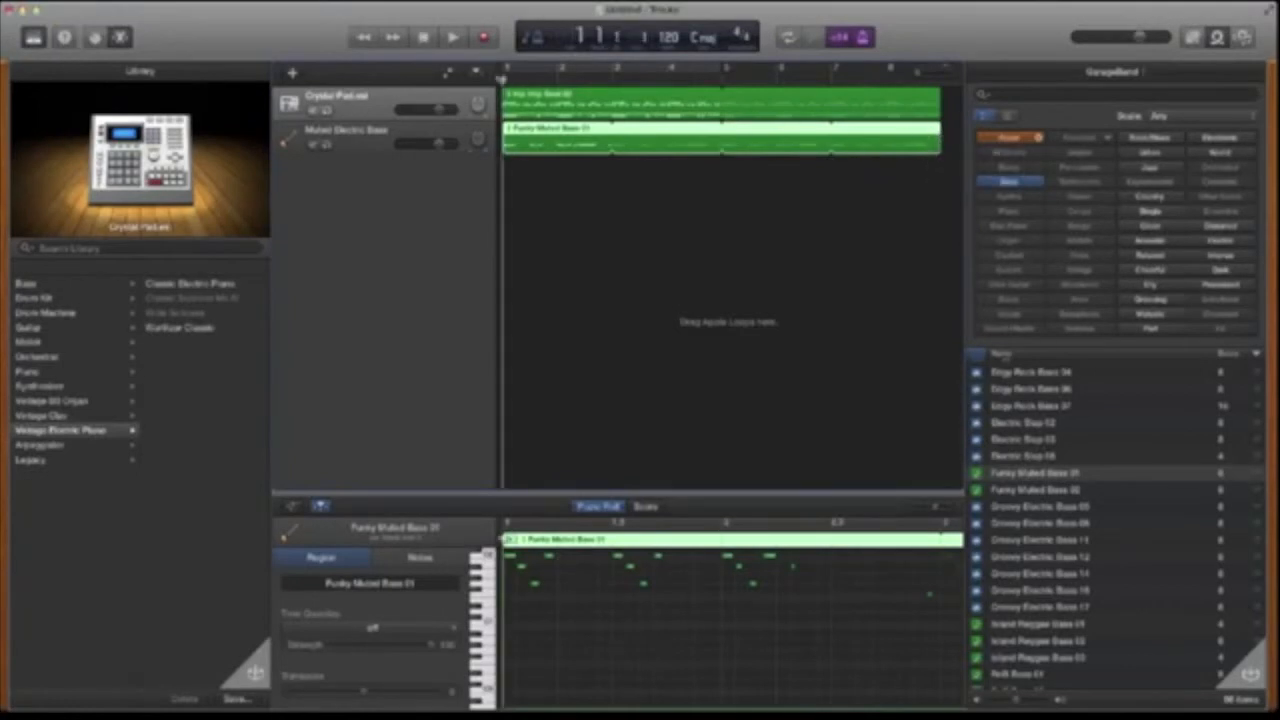
key("space")
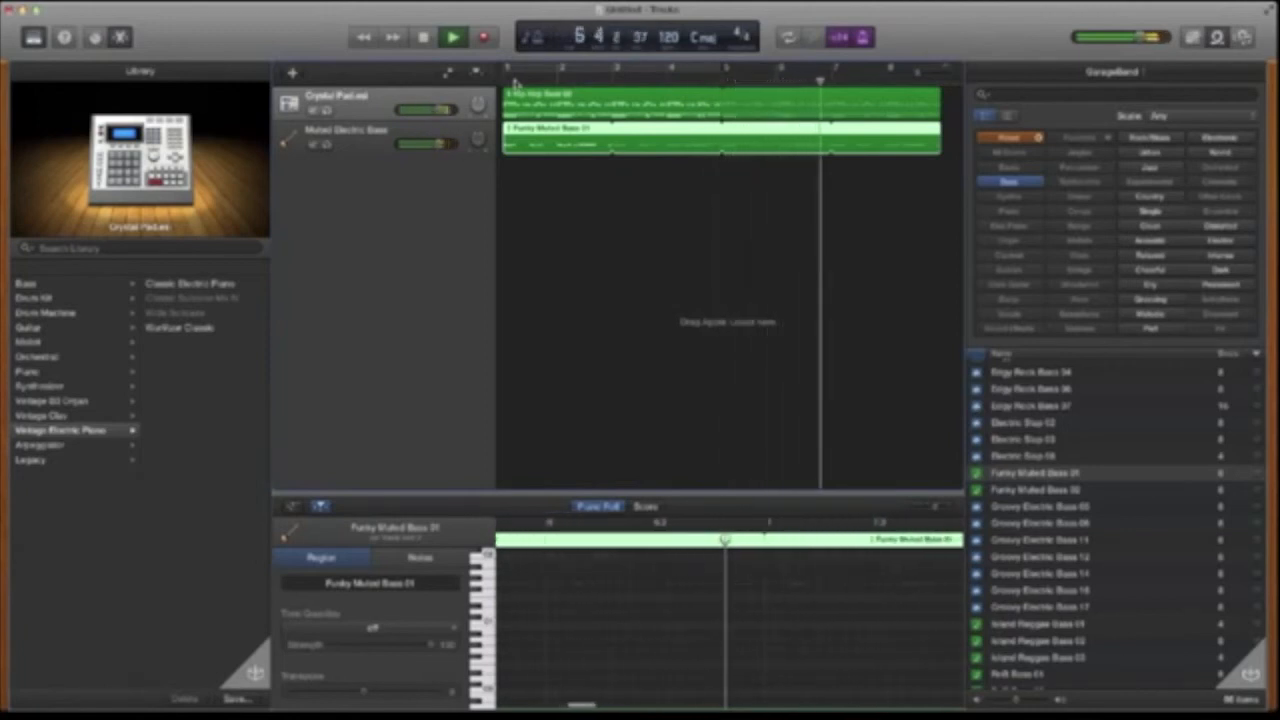
scroll(640, 196, "right", 5)
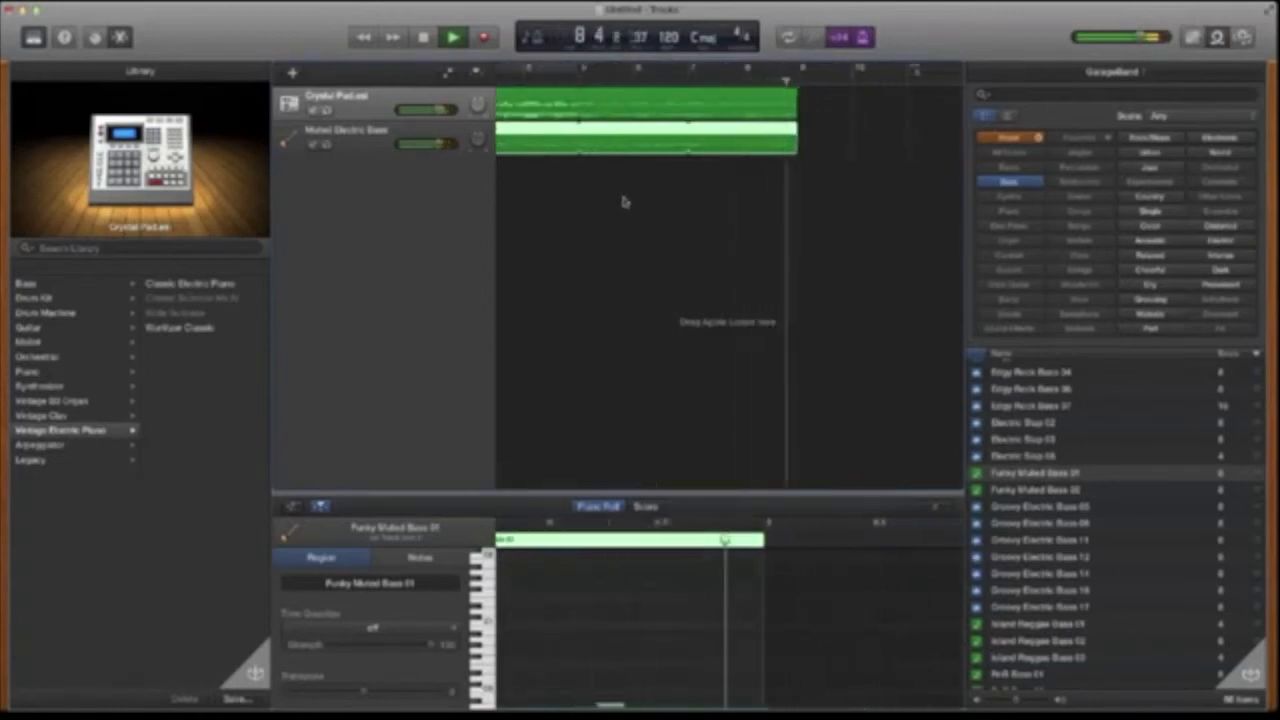
- Place Funky Muted Bass 02 at bar 9 on the bass track and loop it across the second section
scroll(1030, 421, "down", 2)
left_click_drag(1030, 421, 710, 145)
scroll(726, 200, "right", 5)
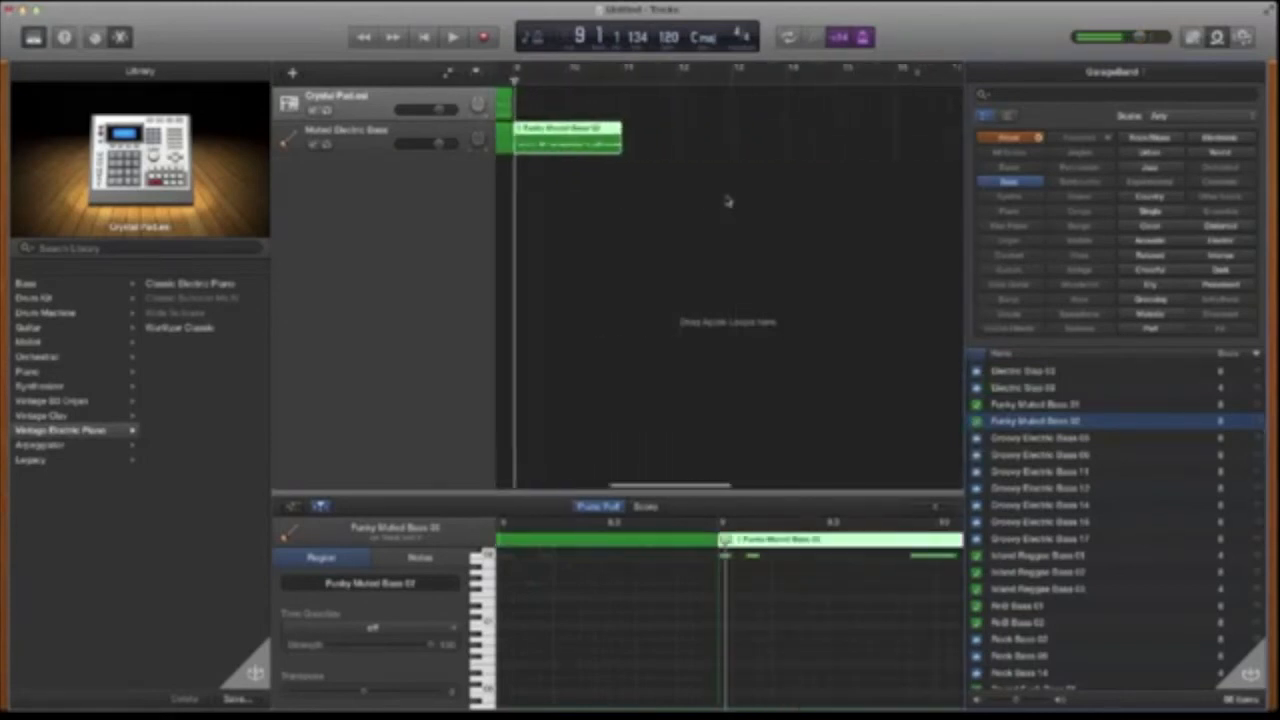
left_click_drag(613, 128, 943, 130)
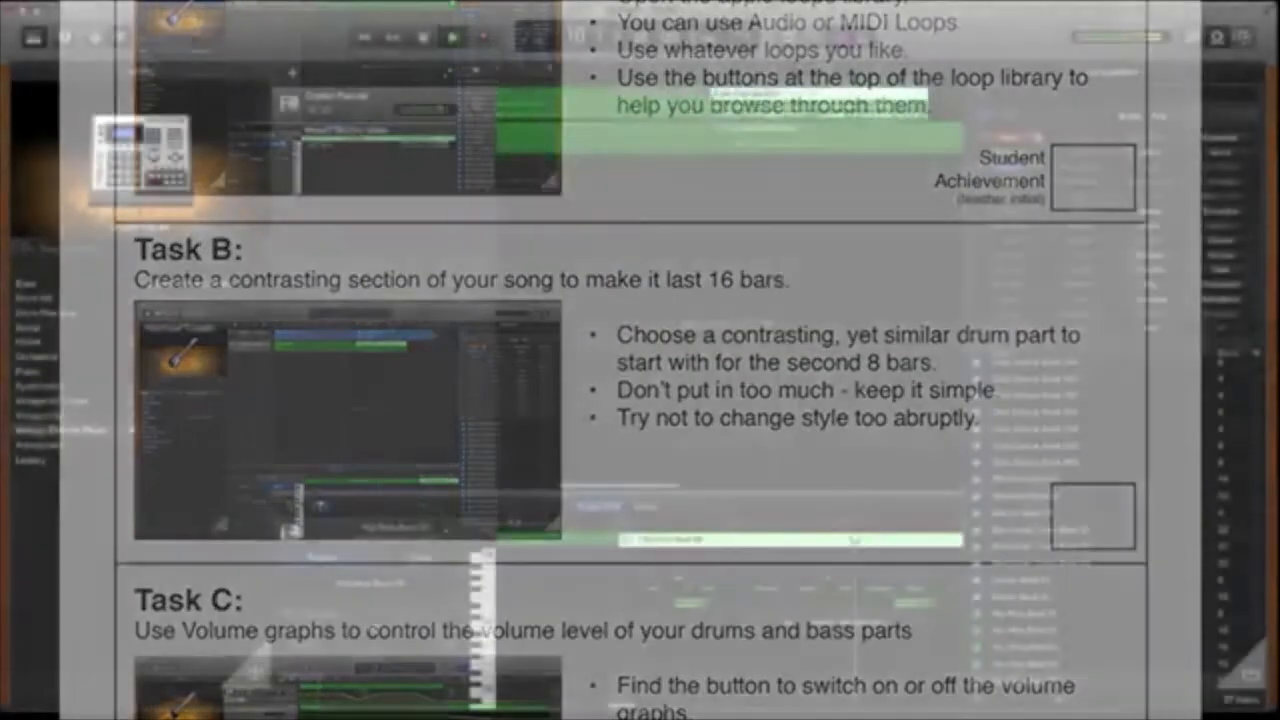
- Loop the Hip Hop Beat 05 drum region at bar 9 to extend through the second section
scroll(733, 120, "right", 3)
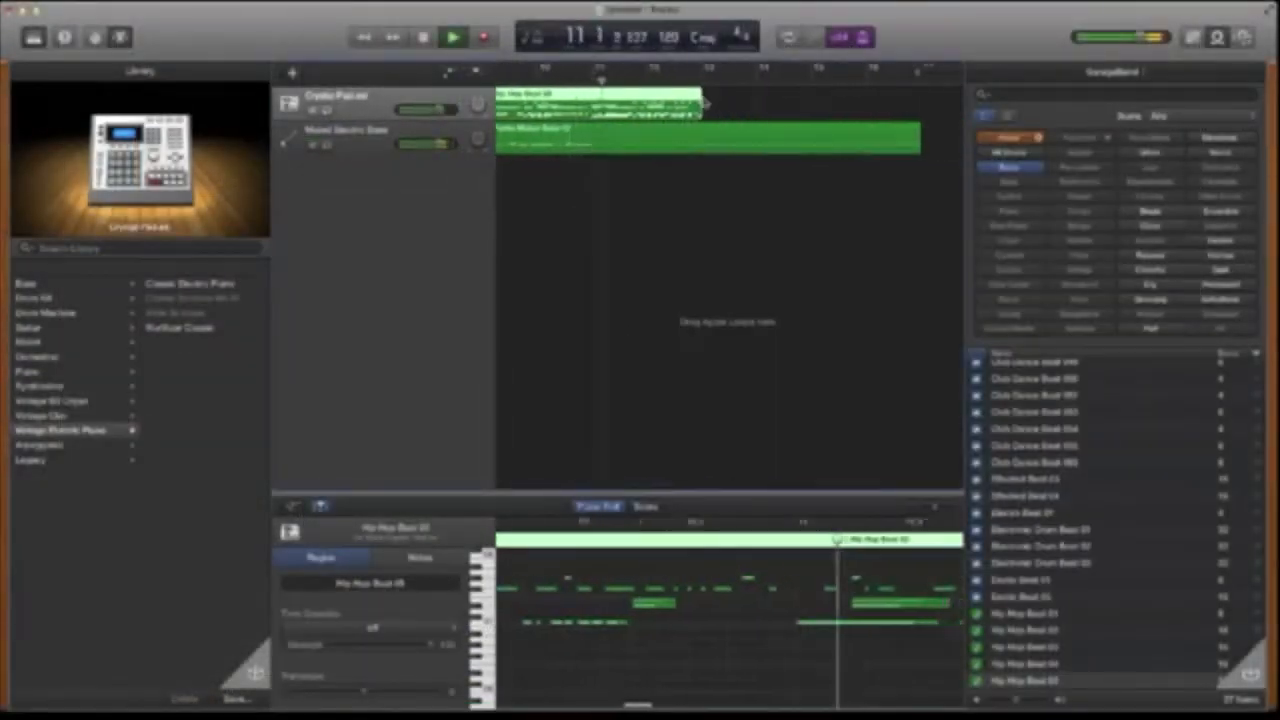
left_click_drag(702, 98, 910, 100)
- Save the project as MyLessonProject
key("super+s")
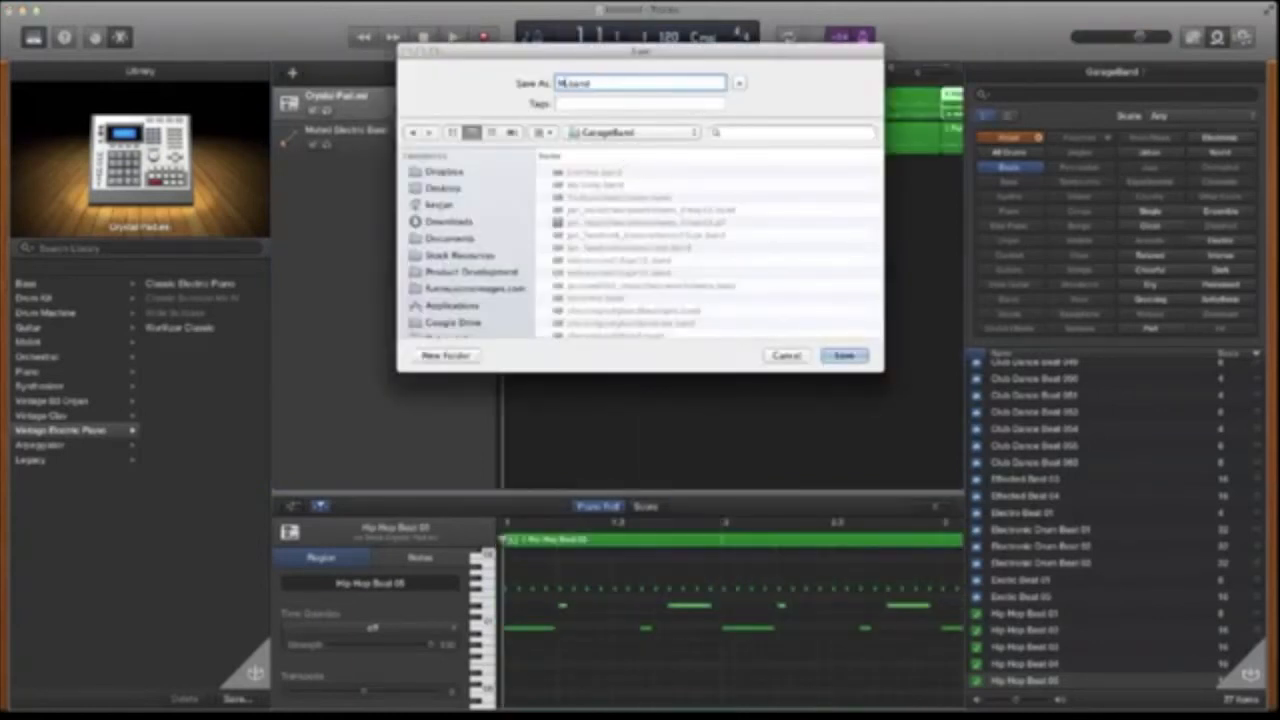
key("Return")
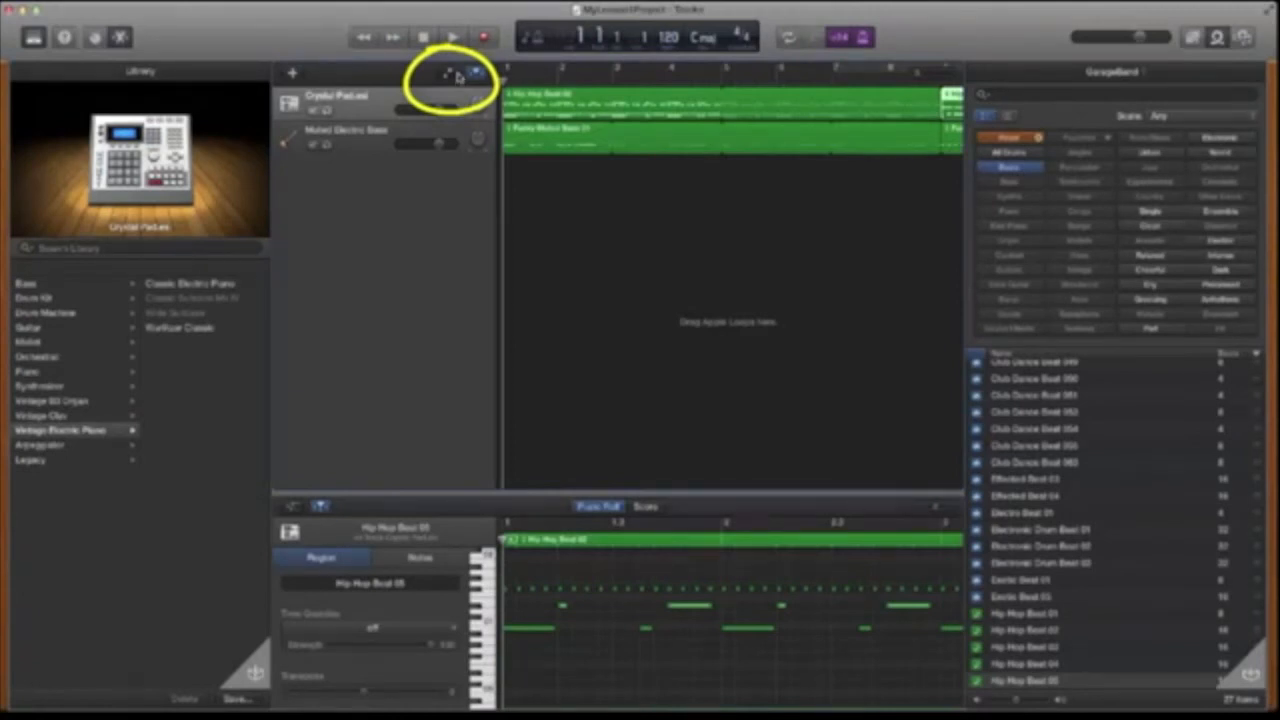
- Show the track automation lanes and add a volume point on the drum track
left_click(451, 75)
left_click(628, 100)
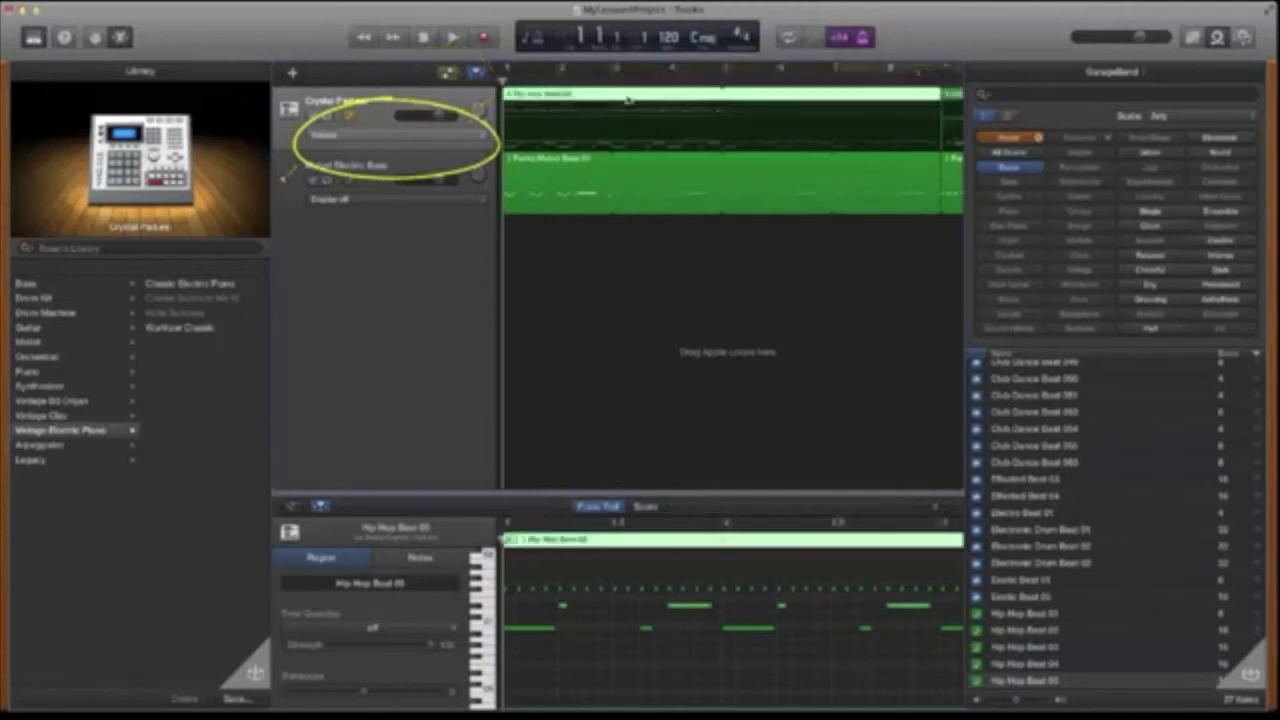
left_click(631, 121)
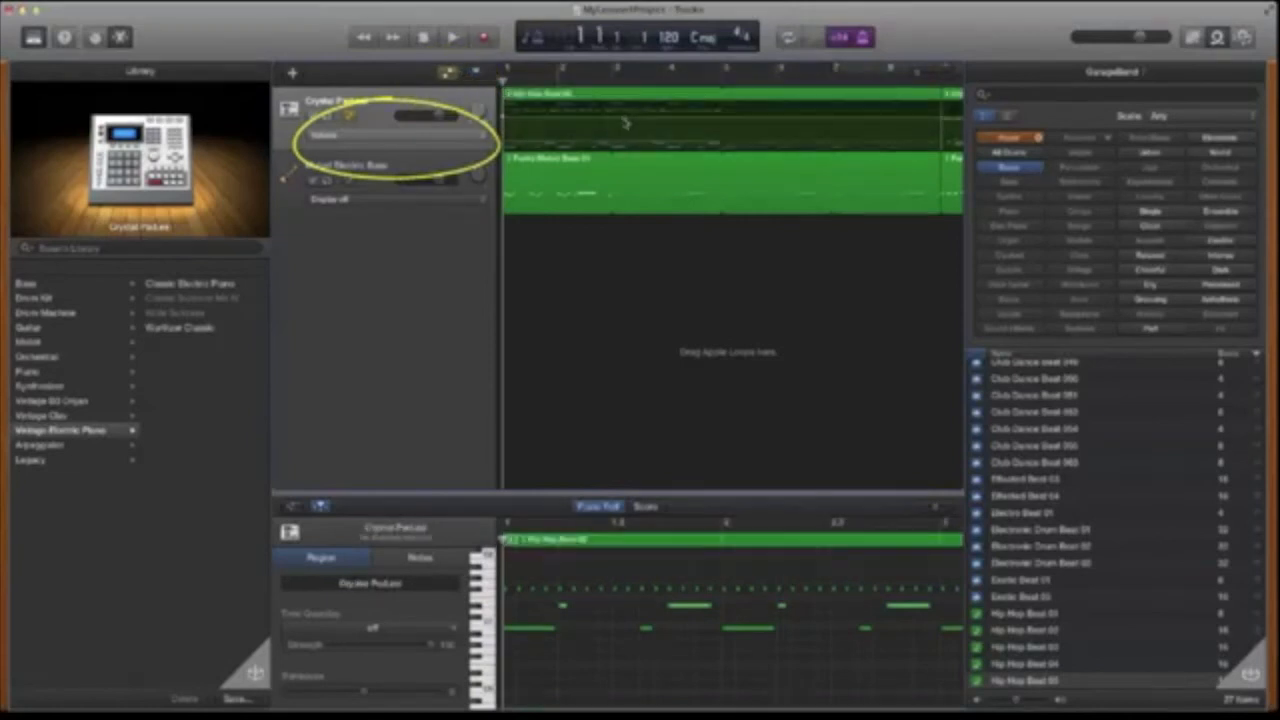
- Keep the drum track's automation parameter on Volume and raise the volume point slightly
left_click(385, 135)
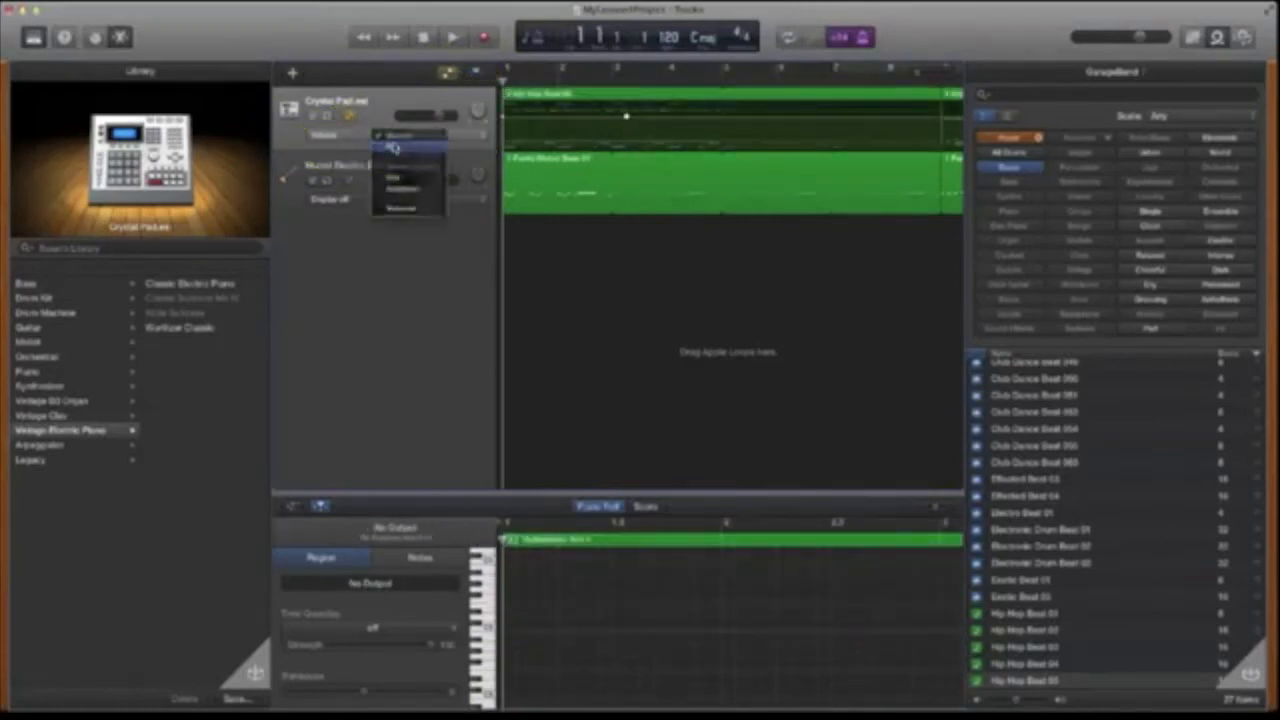
left_click(380, 147)
left_click(395, 142)
left_click(396, 143)
left_click(398, 145)
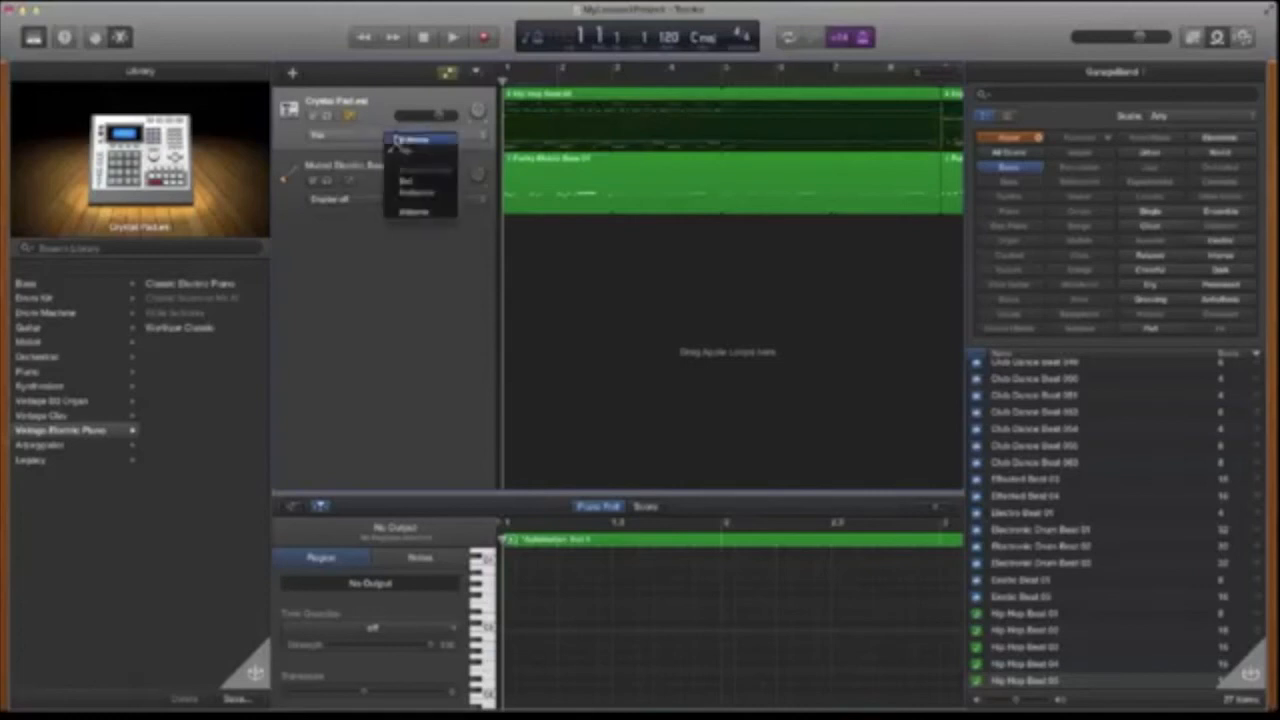
left_click(402, 141)
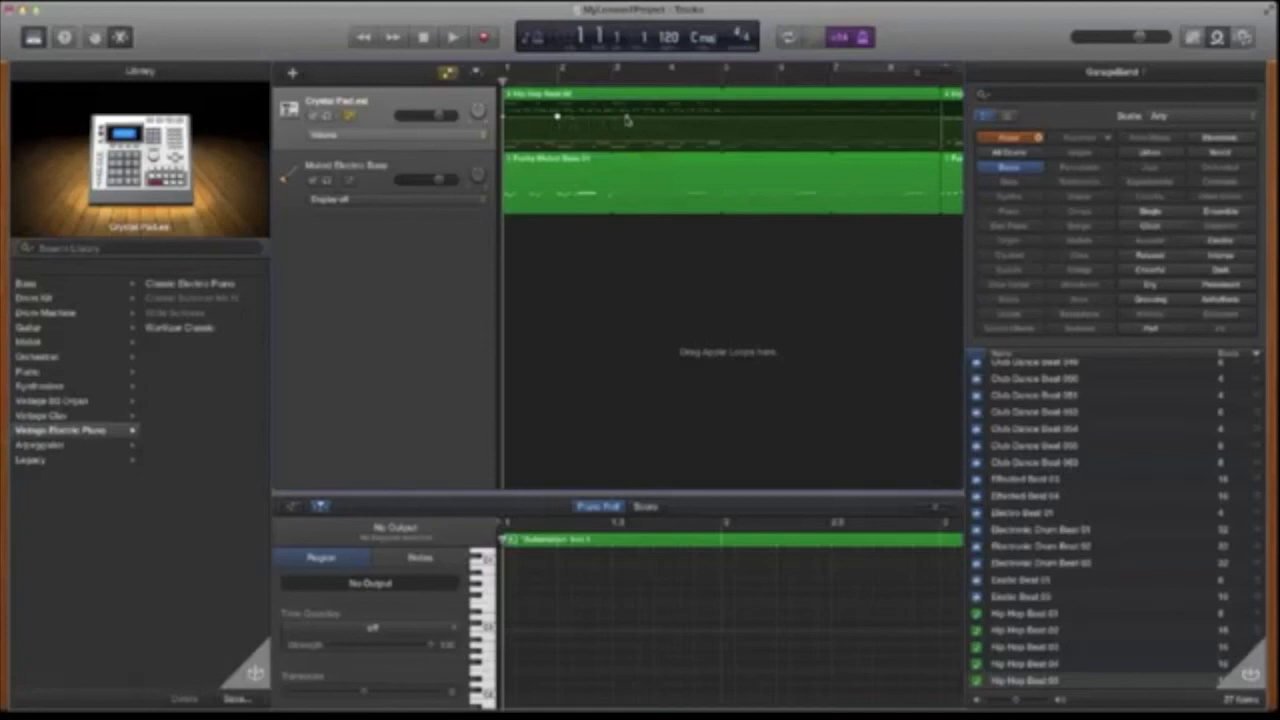
mouse_move(627, 116)
left_mouse_down()
mouse_move(627, 128)
mouse_move(627, 111)
left_mouse_up()
scroll(630, 116, "right", 4)
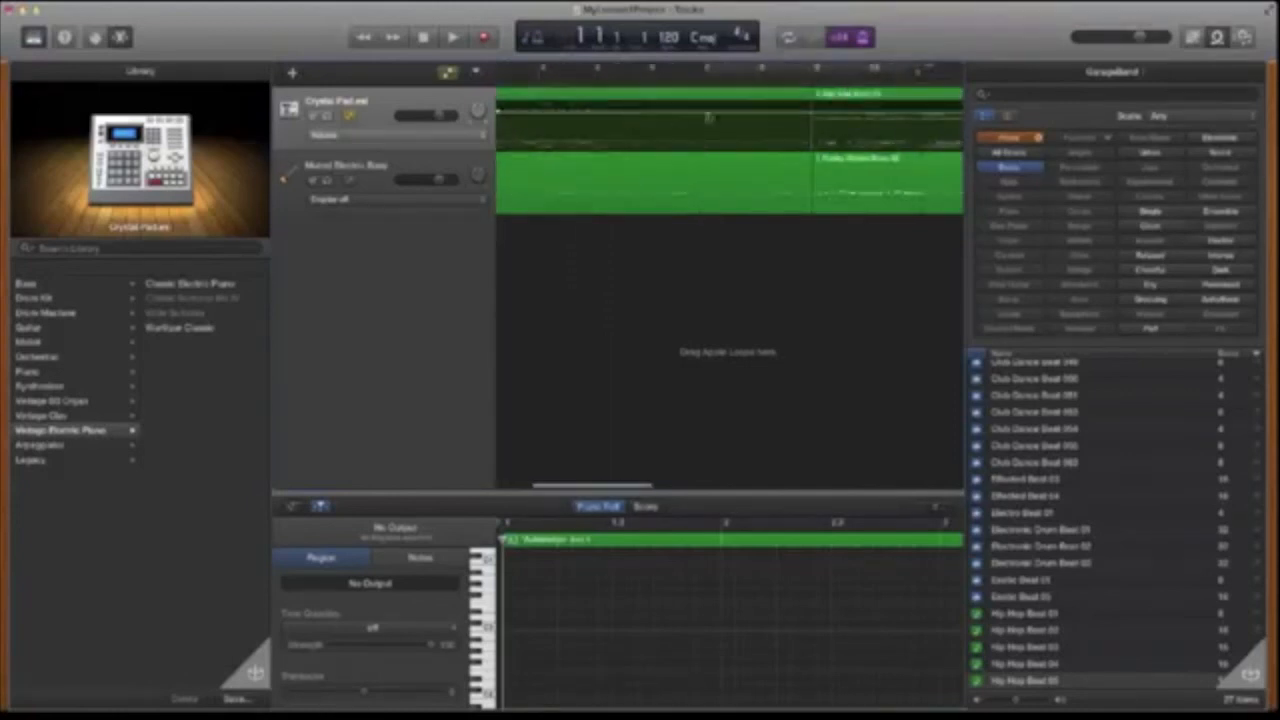
scroll(720, 118, "right", 6)
scroll(771, 119, "left", 3)
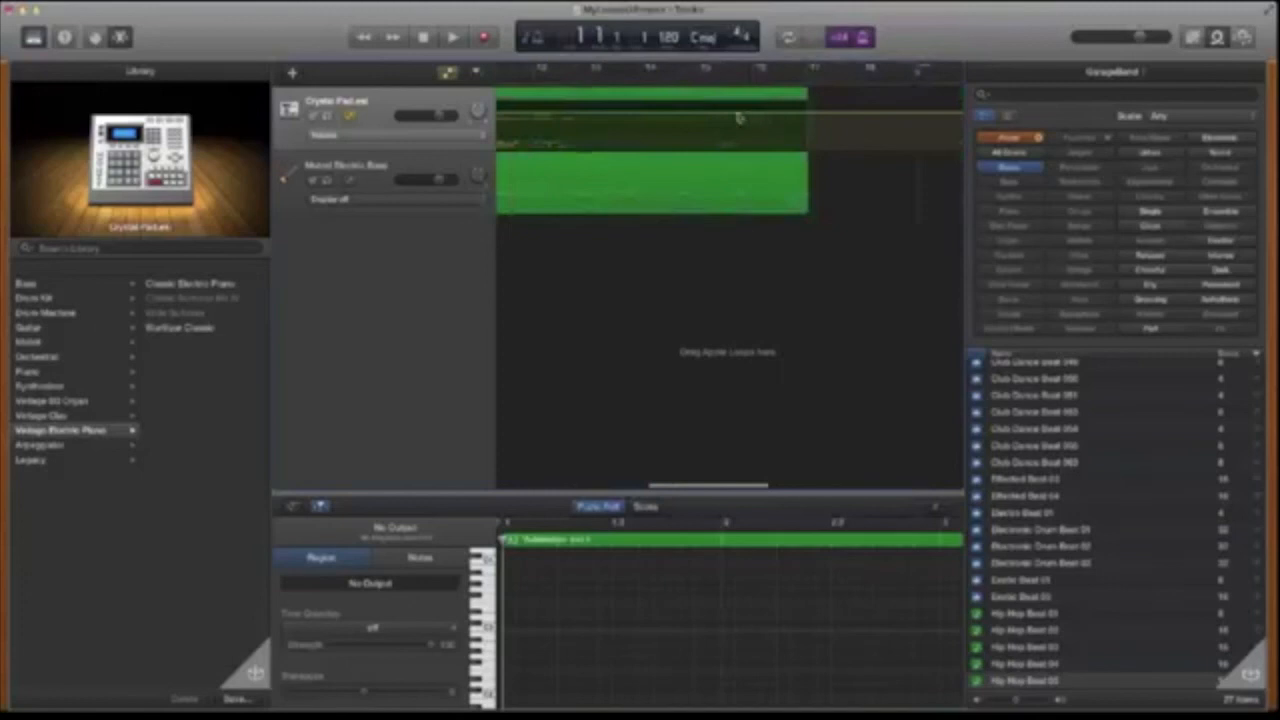